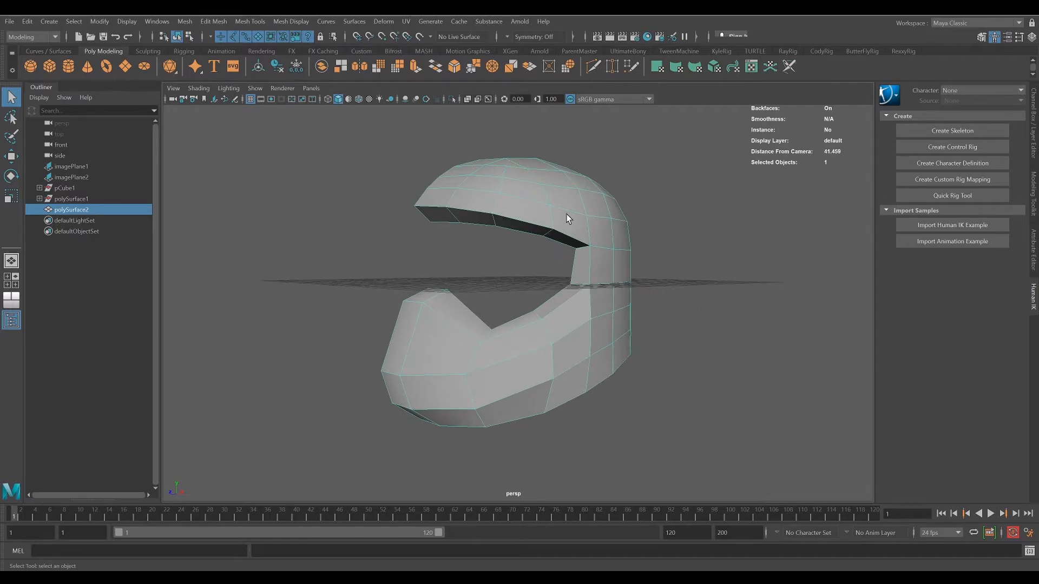
Use Append to Polygon to bridge the front brow edge of the visor opening to the chin guard's front edge
{"action": "left_click_drag", "start_coordinate": [612, 324], "coordinate": [620, 325], "text": "alt"}
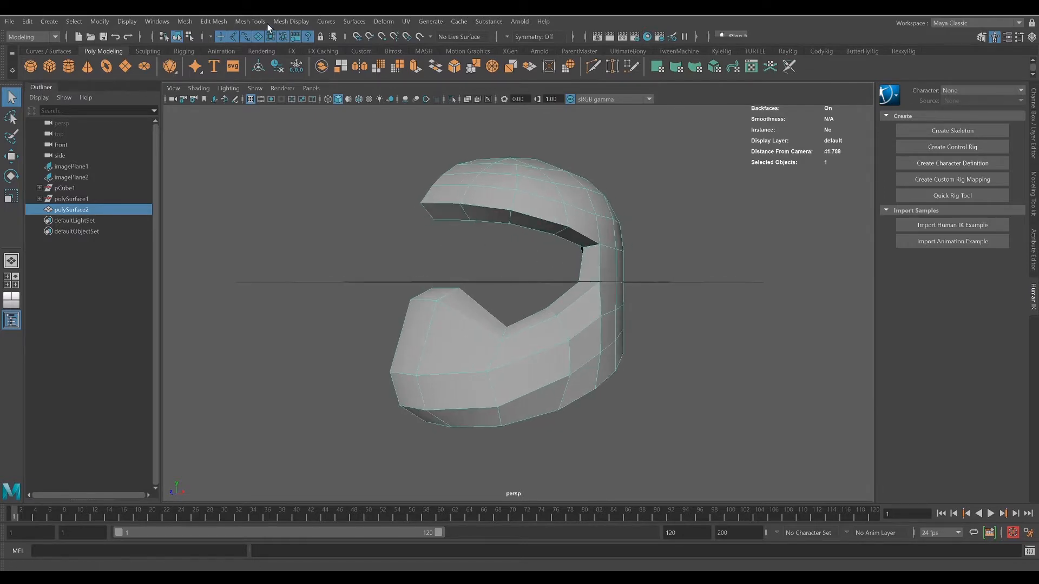
{"action": "left_click", "coordinate": [244, 20]}
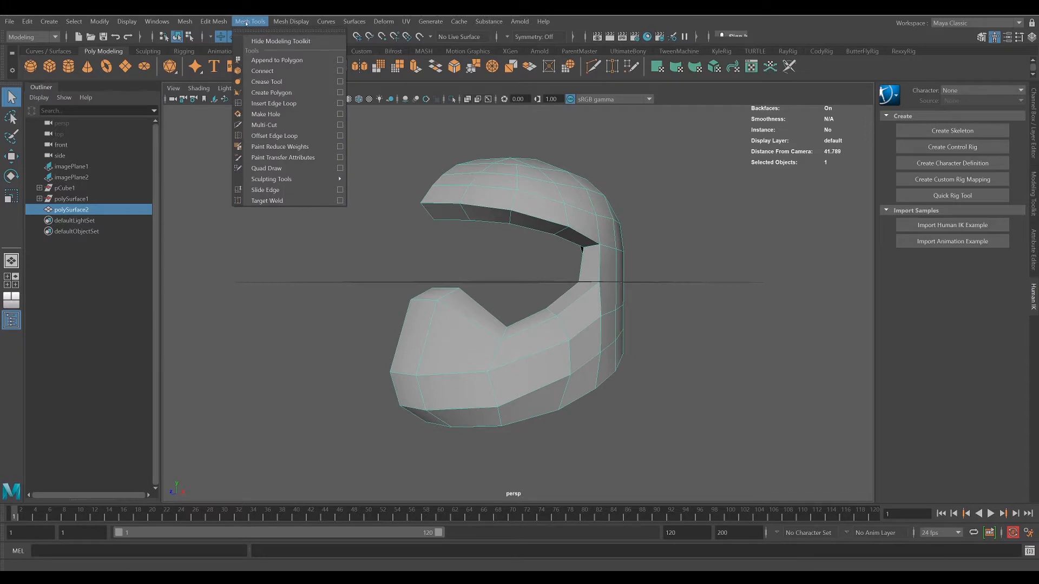
{"action": "left_click", "coordinate": [282, 61]}
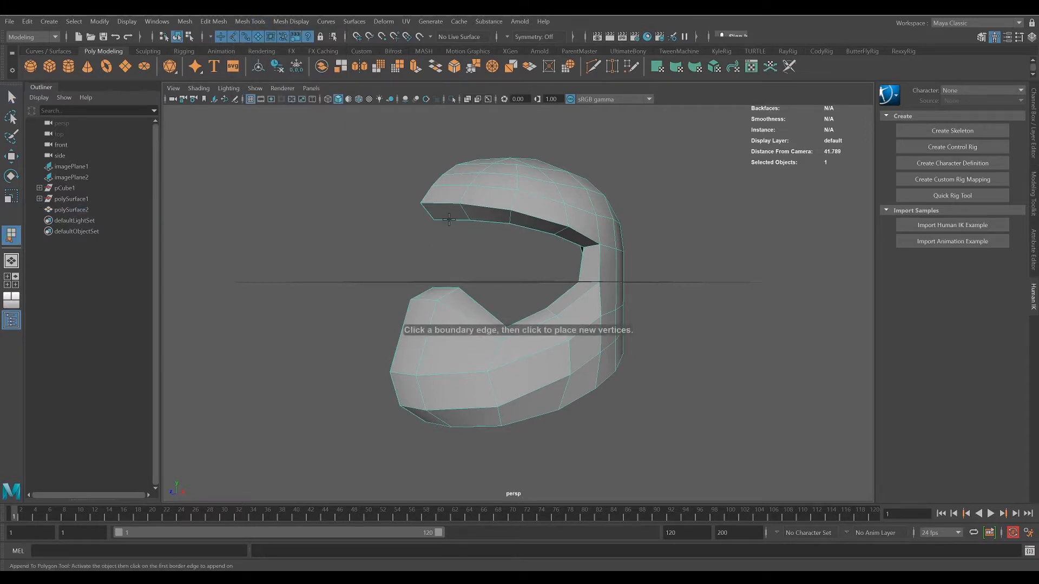
{"action": "left_click_drag", "start_coordinate": [449, 219], "coordinate": [467, 220], "text": "alt"}
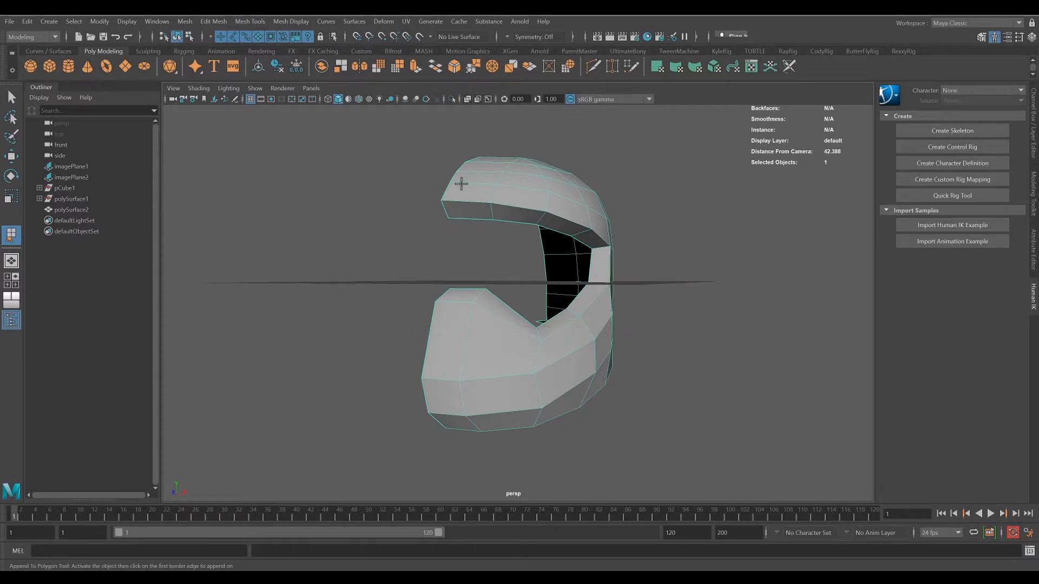
{"action": "left_click", "coordinate": [469, 218]}
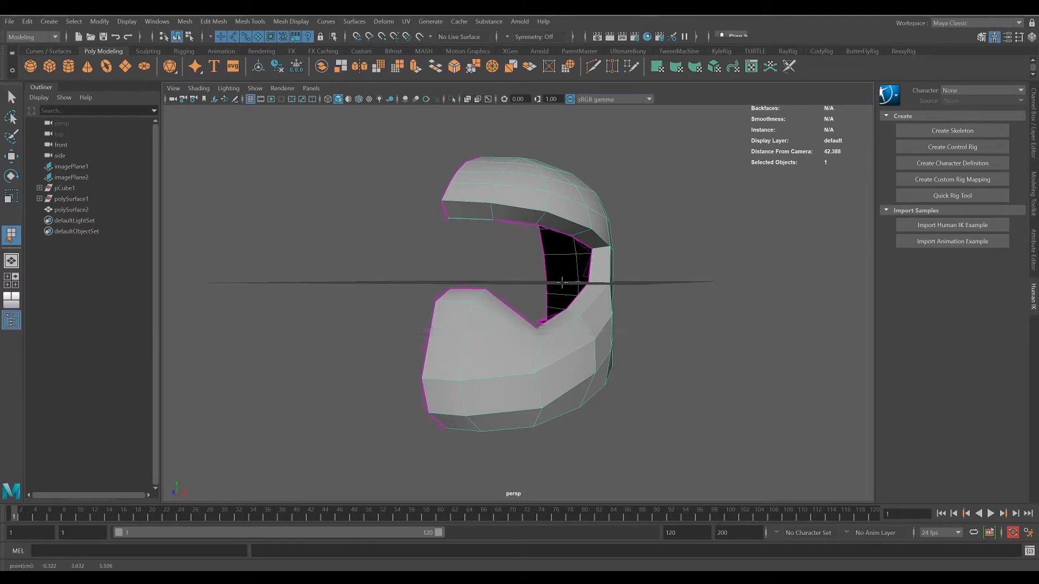
{"action": "left_click_drag", "start_coordinate": [452, 266], "coordinate": [450, 294], "text": "alt"}
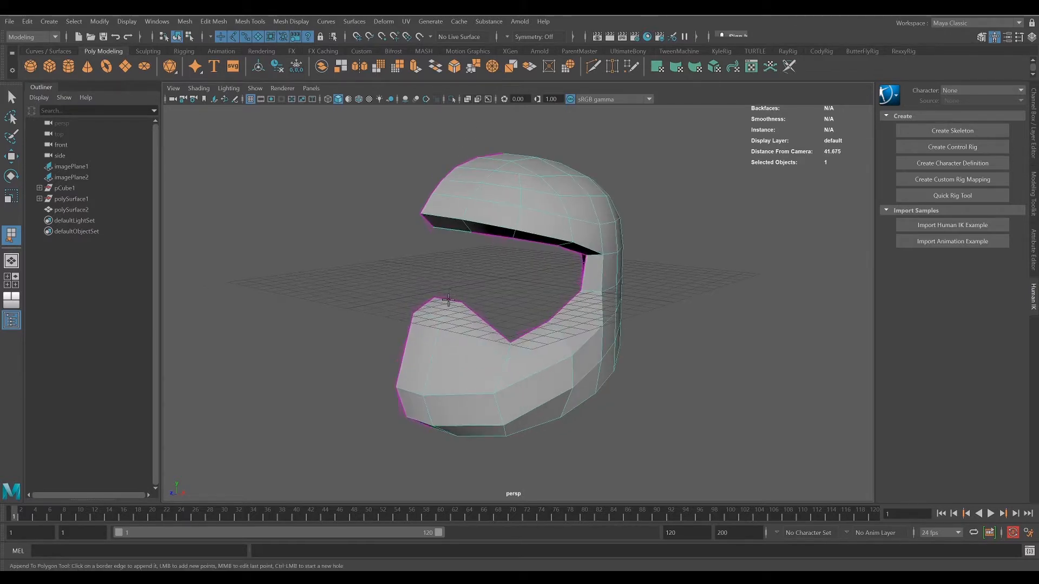
{"action": "left_click", "coordinate": [448, 299]}
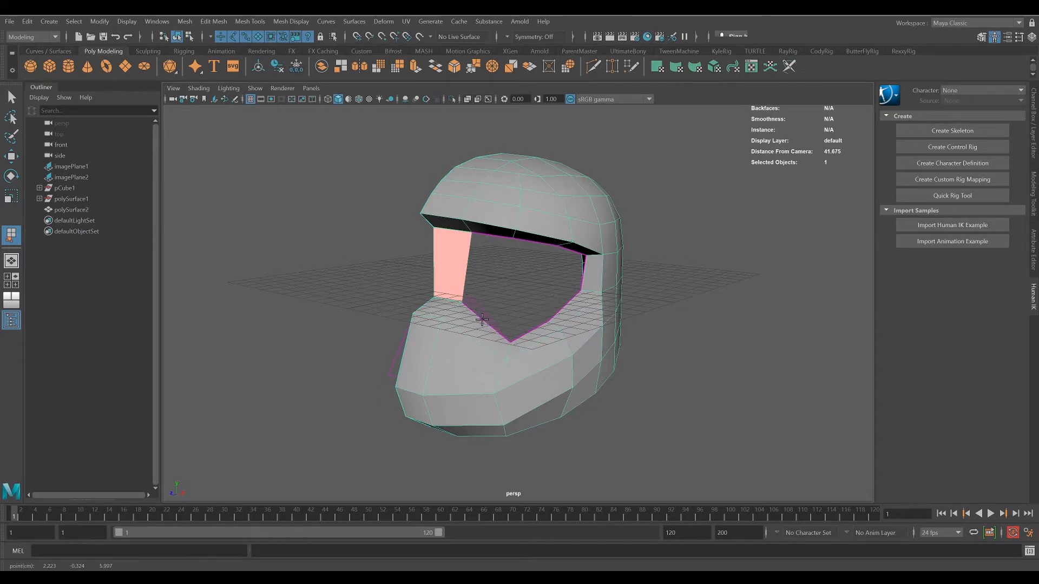
Append the remaining border edges around the visor opening so one polygon fills it, and complete the face
{"action": "left_click", "coordinate": [484, 321]}
{"action": "left_click", "coordinate": [527, 333]}
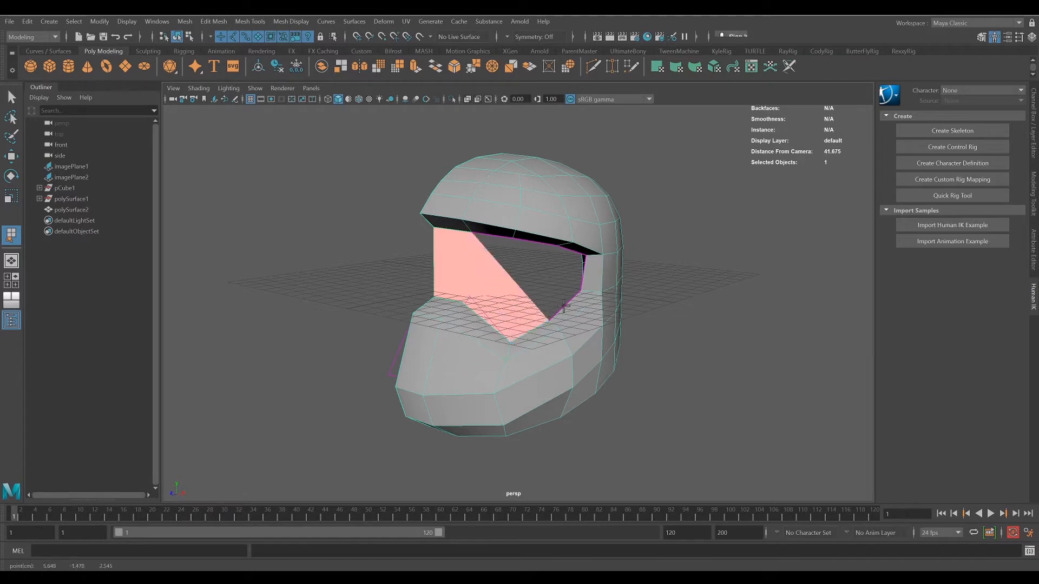
{"action": "left_click", "coordinate": [564, 304]}
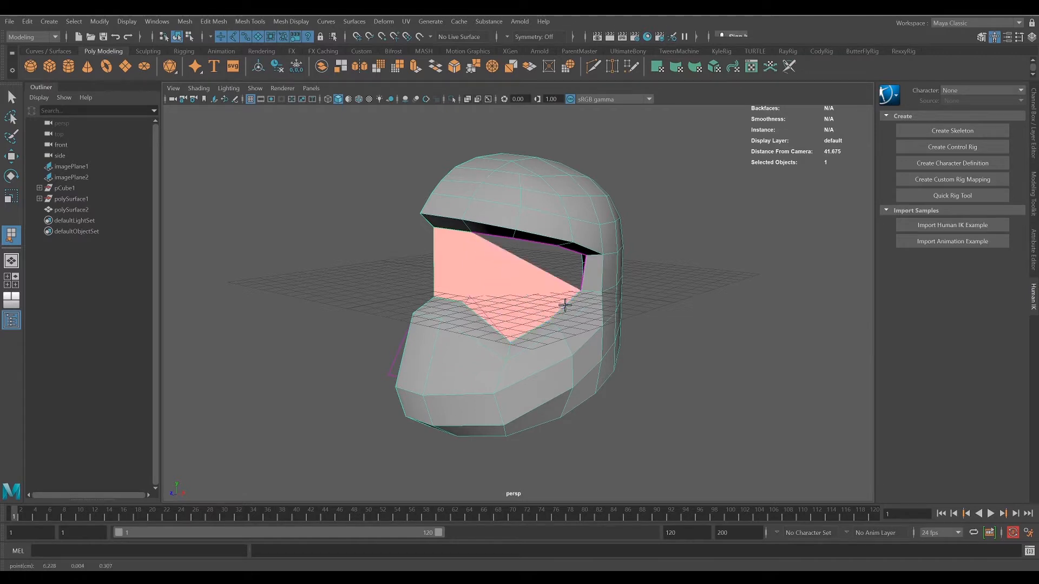
{"action": "left_click_drag", "start_coordinate": [564, 305], "coordinate": [615, 285], "text": "alt"}
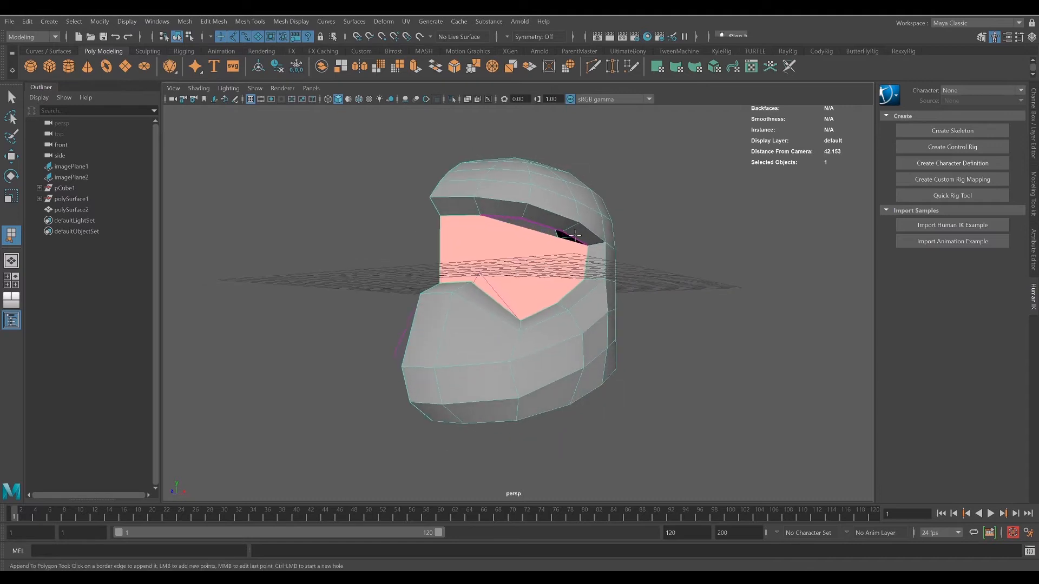
{"action": "left_click", "coordinate": [568, 234]}
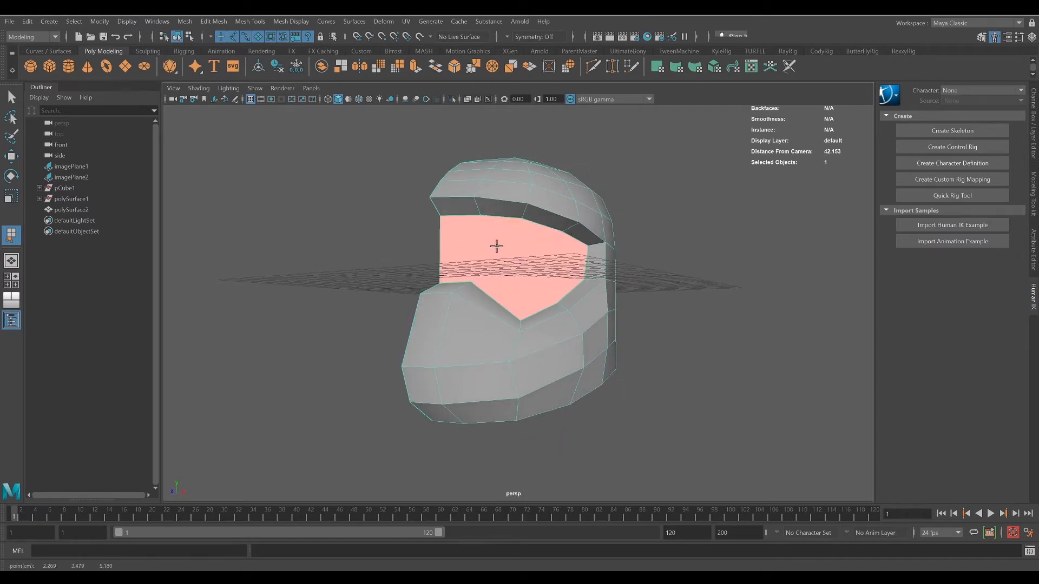
{"action": "key", "text": "q"}
{"action": "mouse_move", "coordinate": [495, 246]}
{"action": "left_mouse_down", "text": "alt"}
{"action": "mouse_move", "coordinate": [513, 250]}
{"action": "mouse_move", "coordinate": [503, 245]}
{"action": "left_mouse_up", "text": "alt"}
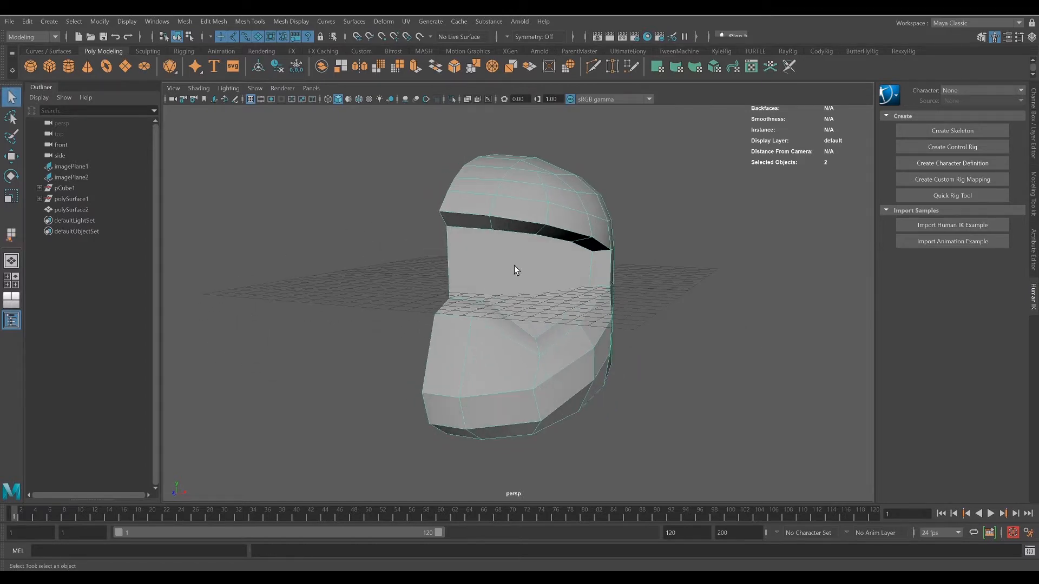
{"action": "right_click_drag", "start_coordinate": [515, 265], "coordinate": [520, 293]}
{"action": "left_click_drag", "start_coordinate": [552, 290], "coordinate": [525, 305], "text": "alt"}
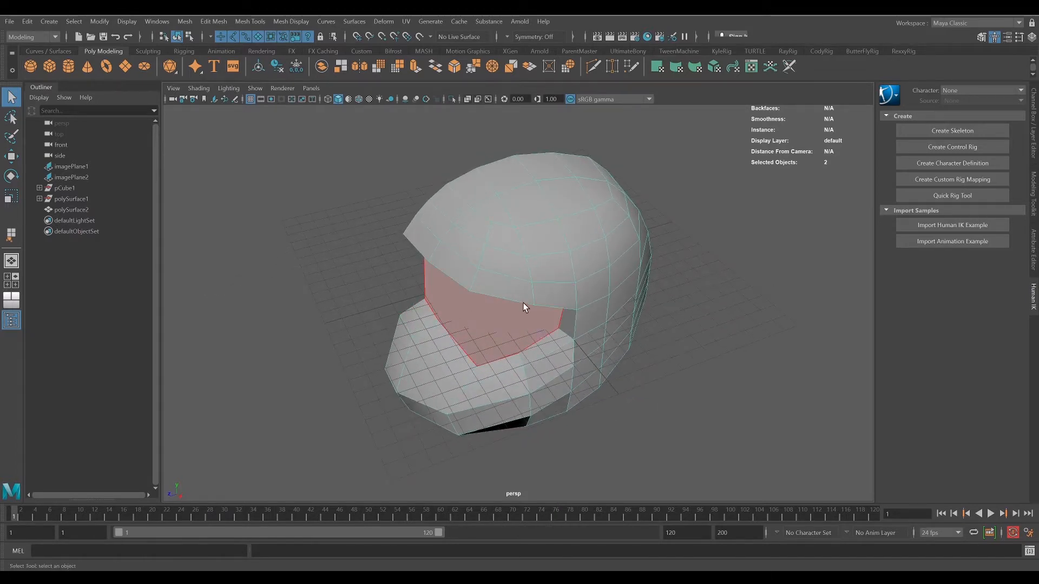
{"action": "left_click_drag", "start_coordinate": [520, 317], "coordinate": [494, 227], "text": "alt"}
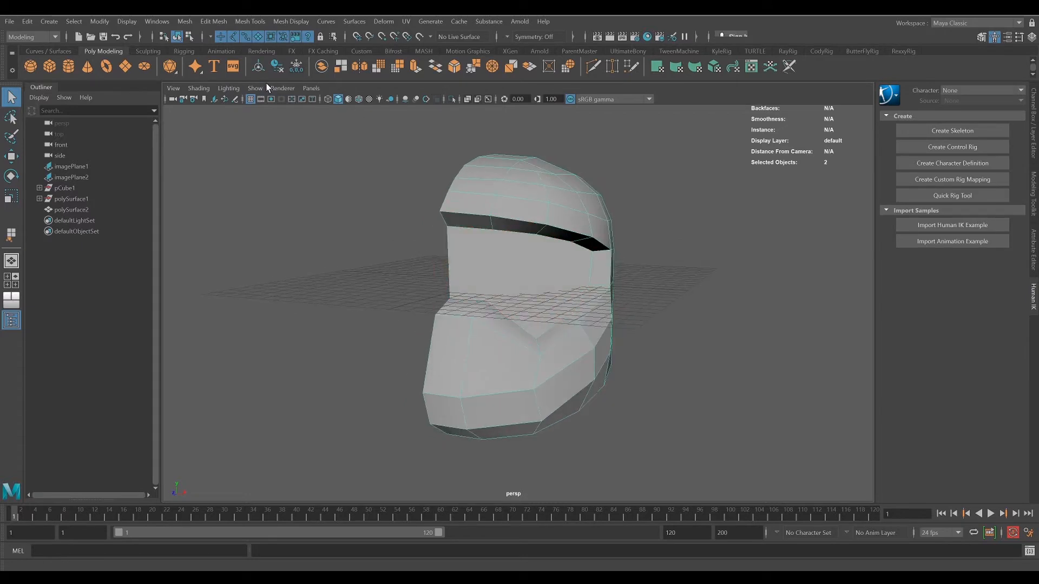
Multi-Cut three vertical edges across the visor face, joining the brow vertices to the chin guard vertices below
{"action": "left_click", "coordinate": [250, 22]}
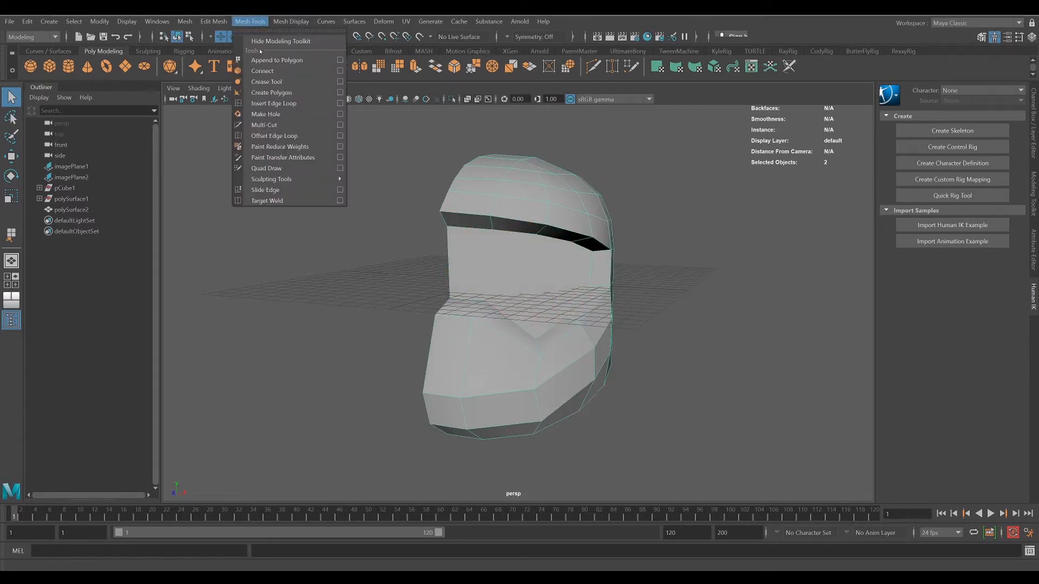
{"action": "left_click", "coordinate": [274, 126]}
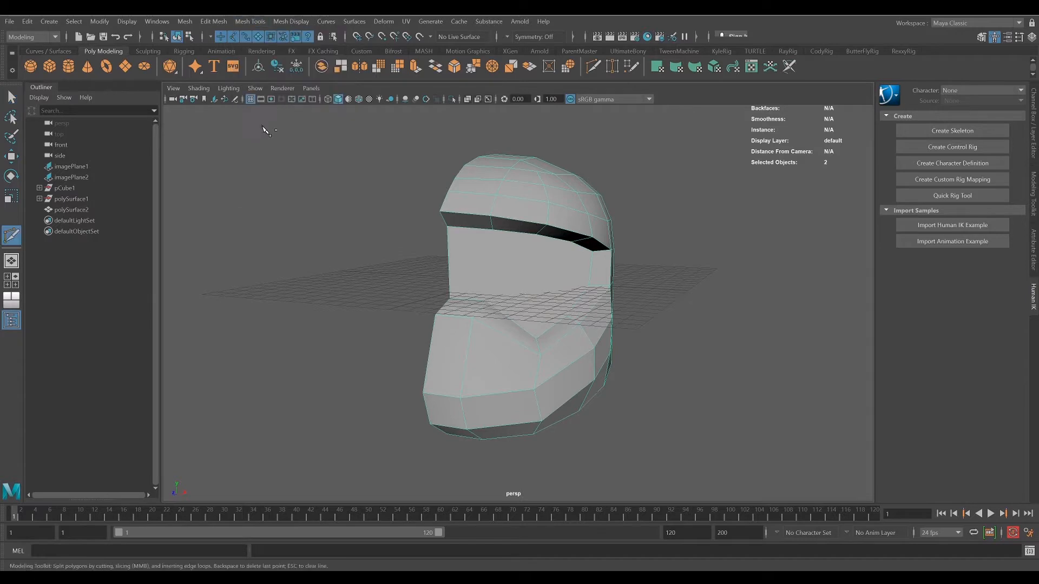
{"action": "left_click", "coordinate": [492, 230]}
{"action": "right_click", "coordinate": [486, 302]}
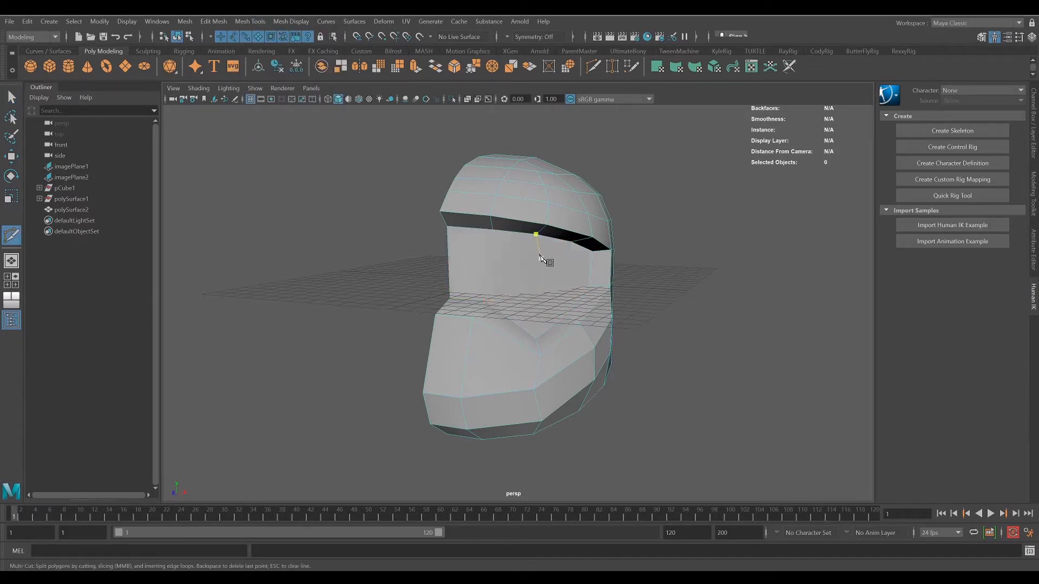
{"action": "left_click", "coordinate": [536, 339]}
{"action": "right_click", "coordinate": [544, 293]}
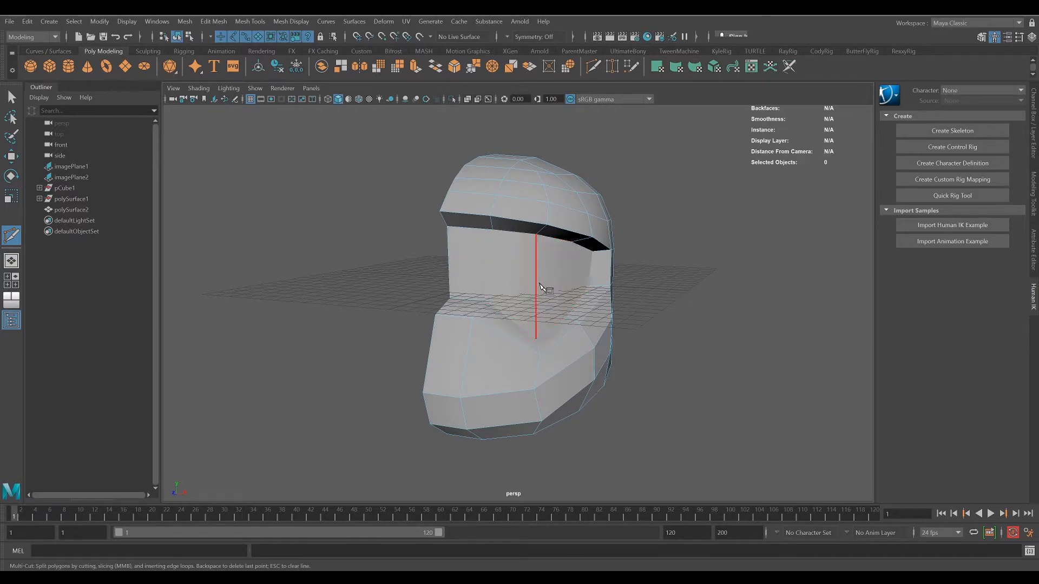
{"action": "left_click", "coordinate": [571, 242]}
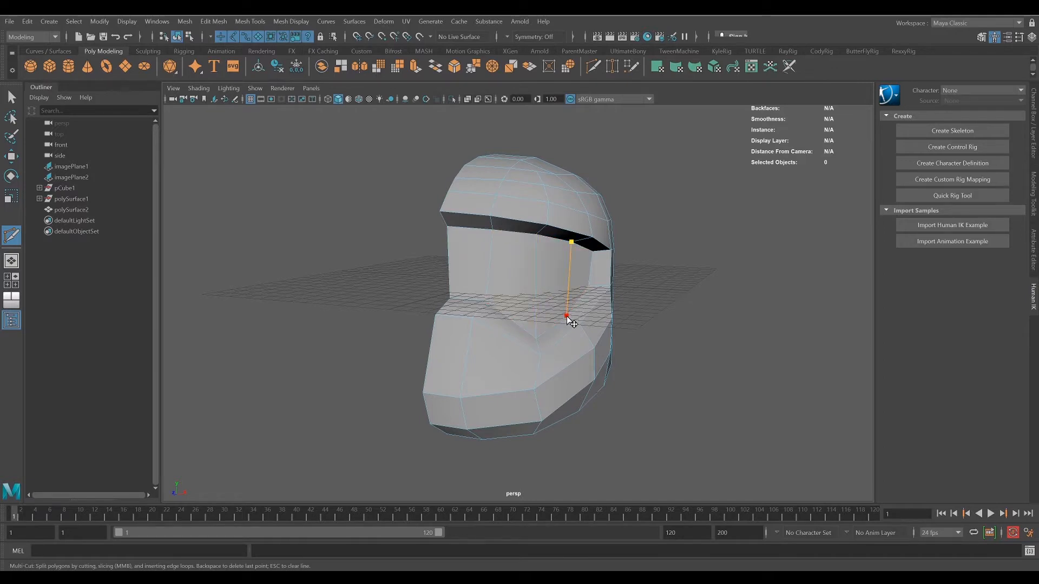
Multi-Cut a horizontal edge line across the middle of the visor and around the helmet's side to the back
{"action": "left_click_drag", "start_coordinate": [536, 308], "coordinate": [519, 295], "text": "alt"}
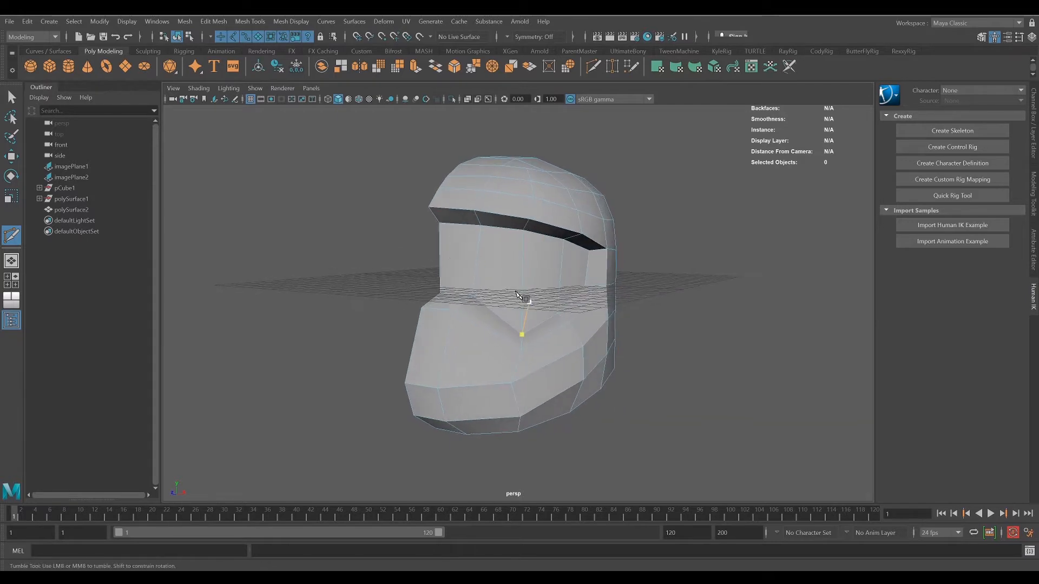
{"action": "left_click", "coordinate": [440, 258]}
{"action": "left_click", "coordinate": [476, 261]}
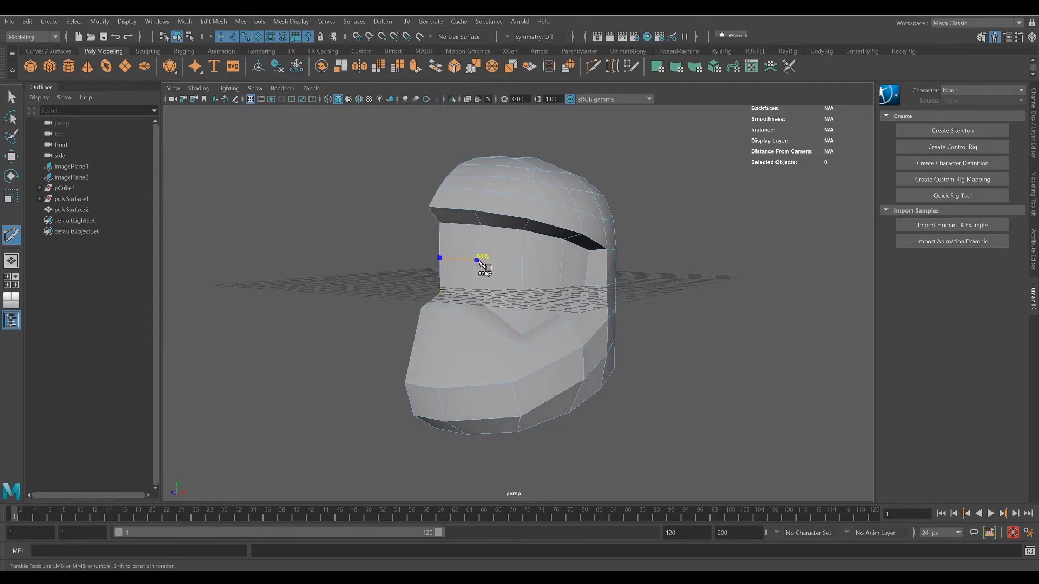
{"action": "left_click", "coordinate": [523, 282]}
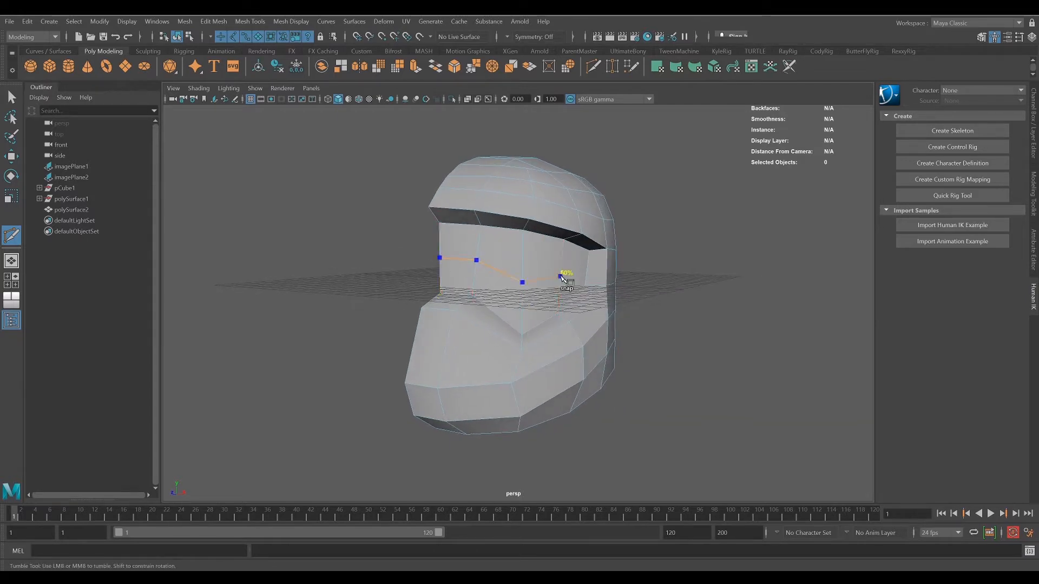
{"action": "left_click", "coordinate": [605, 269]}
{"action": "left_click_drag", "start_coordinate": [708, 325], "coordinate": [668, 333], "text": "alt"}
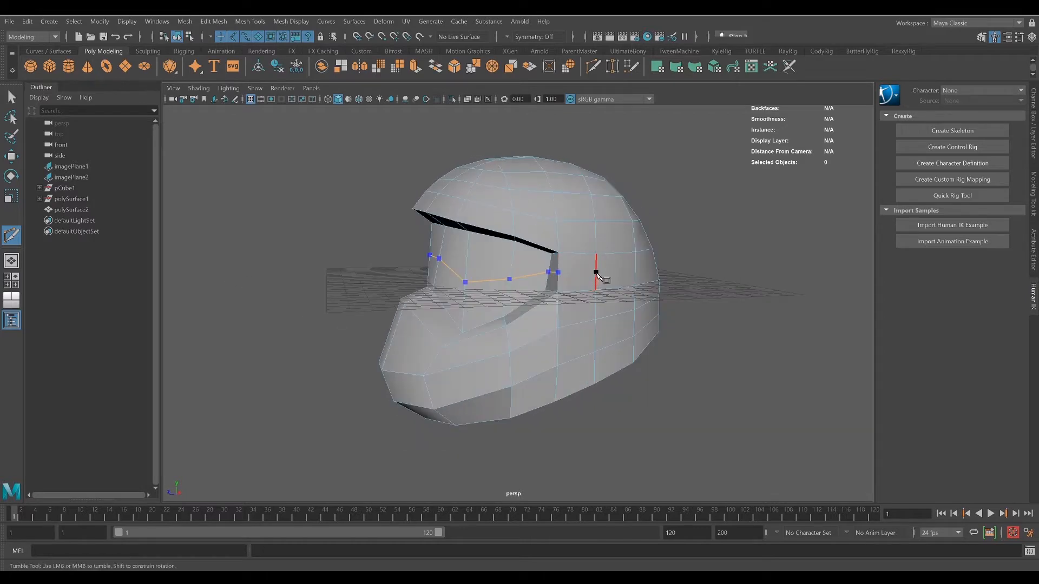
{"action": "left_click", "coordinate": [636, 270]}
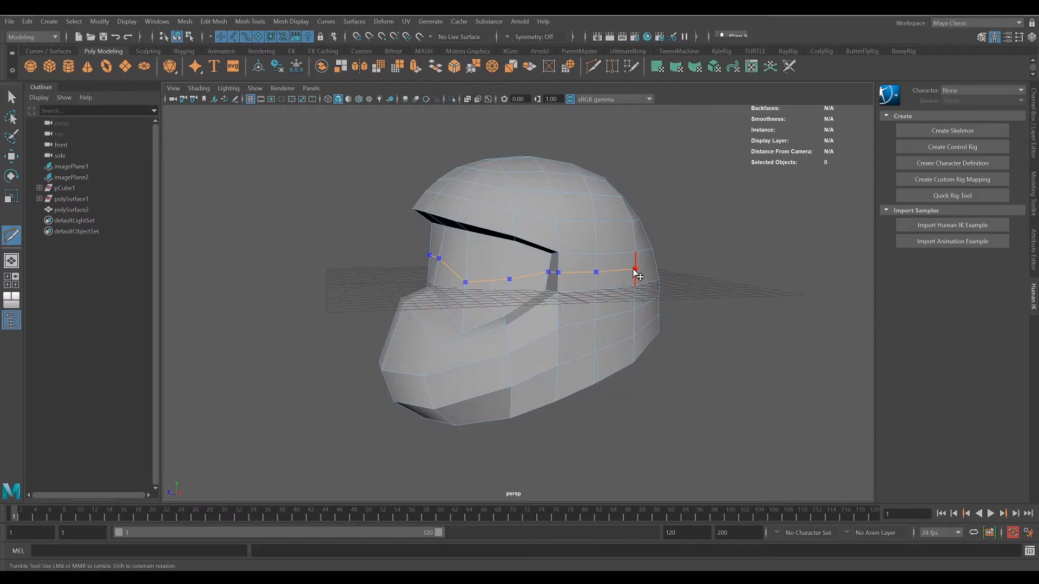
{"action": "left_click_drag", "start_coordinate": [675, 294], "coordinate": [644, 301], "text": "alt"}
{"action": "left_click", "coordinate": [663, 288]}
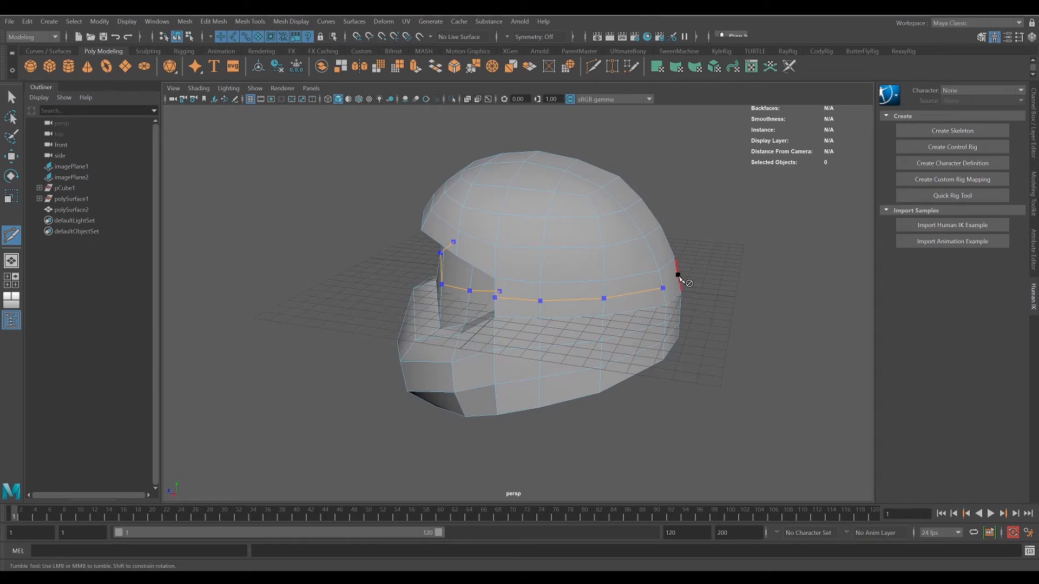
{"action": "left_click_drag", "start_coordinate": [677, 360], "coordinate": [724, 359], "text": "alt"}
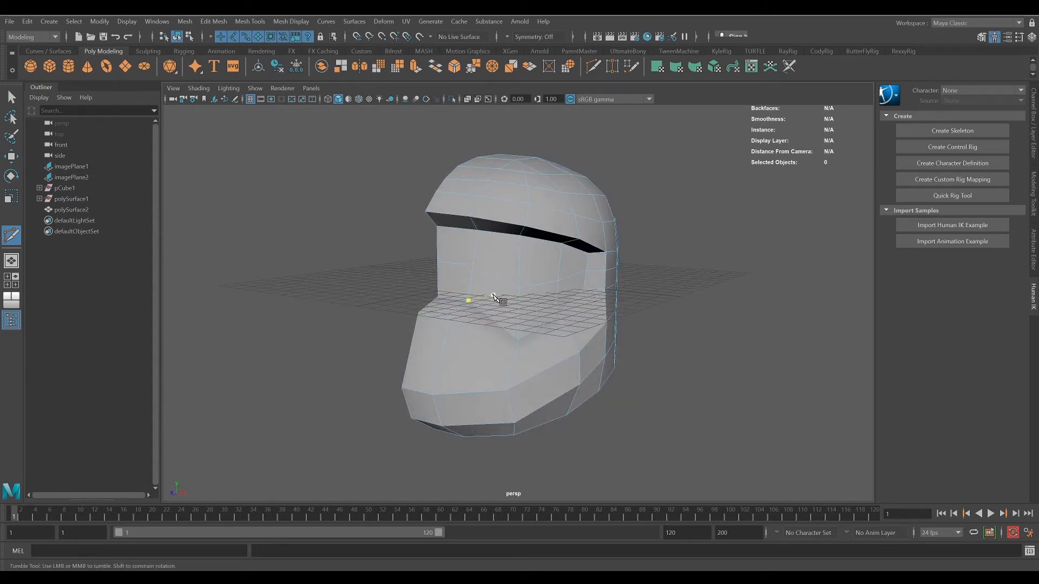
Level the visor's horizontal cut by raising its middle vertex and slightly lowering the two front vertices
{"action": "left_click", "coordinate": [518, 288]}
{"action": "left_click_drag", "start_coordinate": [504, 319], "coordinate": [499, 303], "text": "alt"}
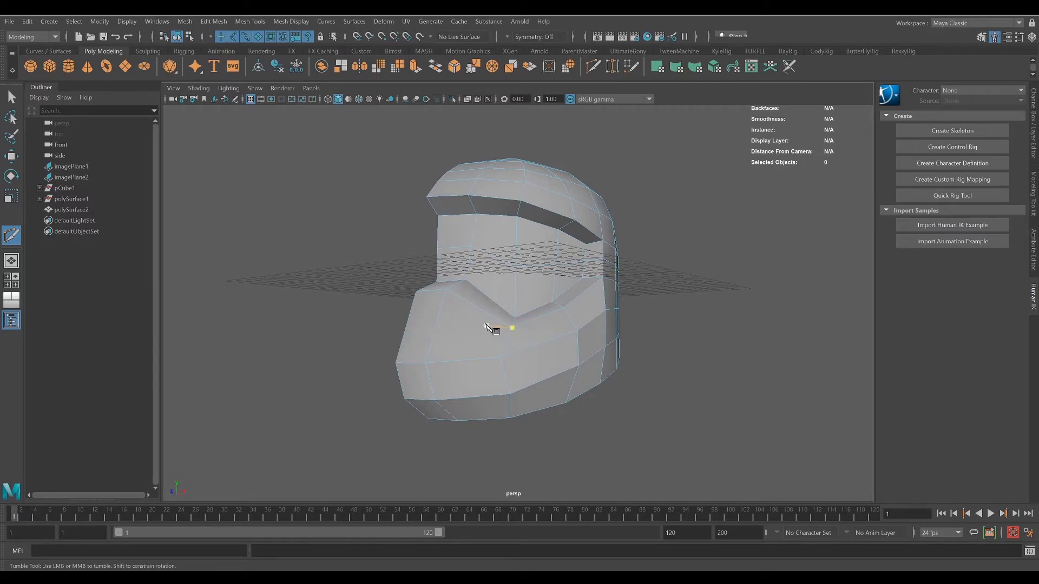
{"action": "left_click_drag", "start_coordinate": [507, 297], "coordinate": [506, 303], "text": "alt"}
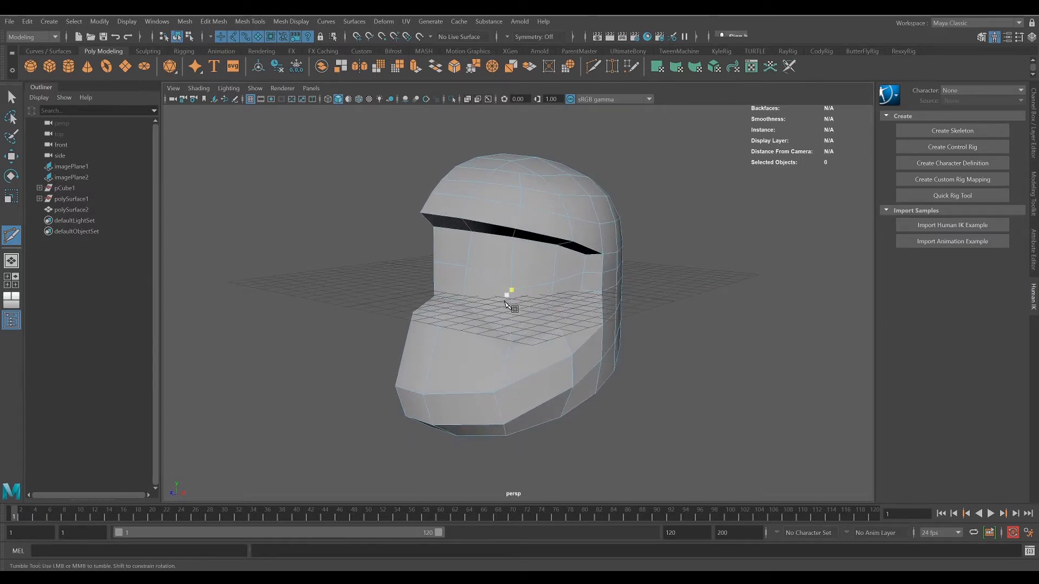
{"action": "key", "text": "q"}
{"action": "right_click_drag", "start_coordinate": [513, 260], "coordinate": [476, 264]}
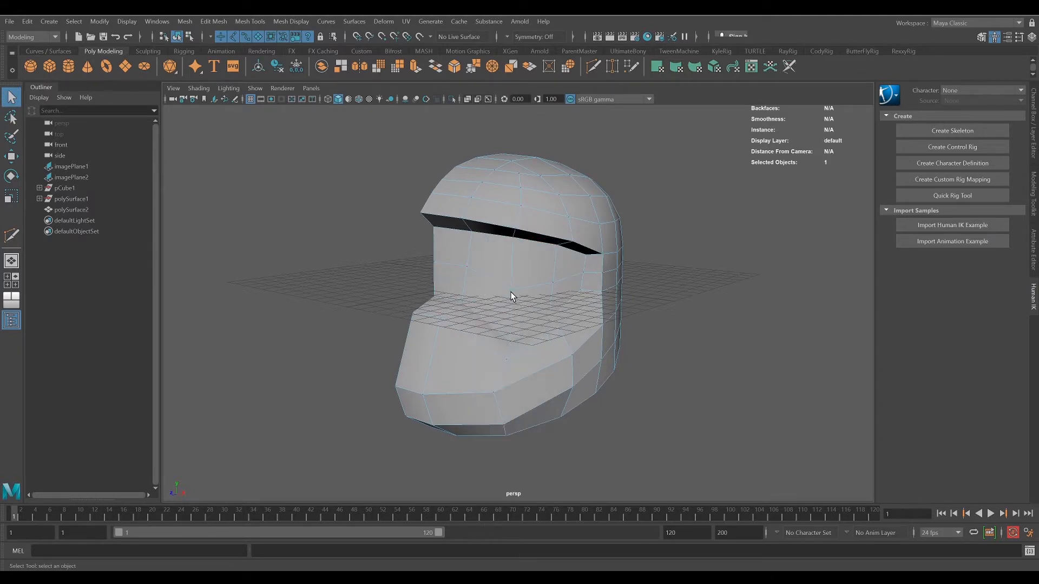
{"action": "key", "text": "w"}
{"action": "left_click_drag", "start_coordinate": [512, 255], "coordinate": [513, 239]}
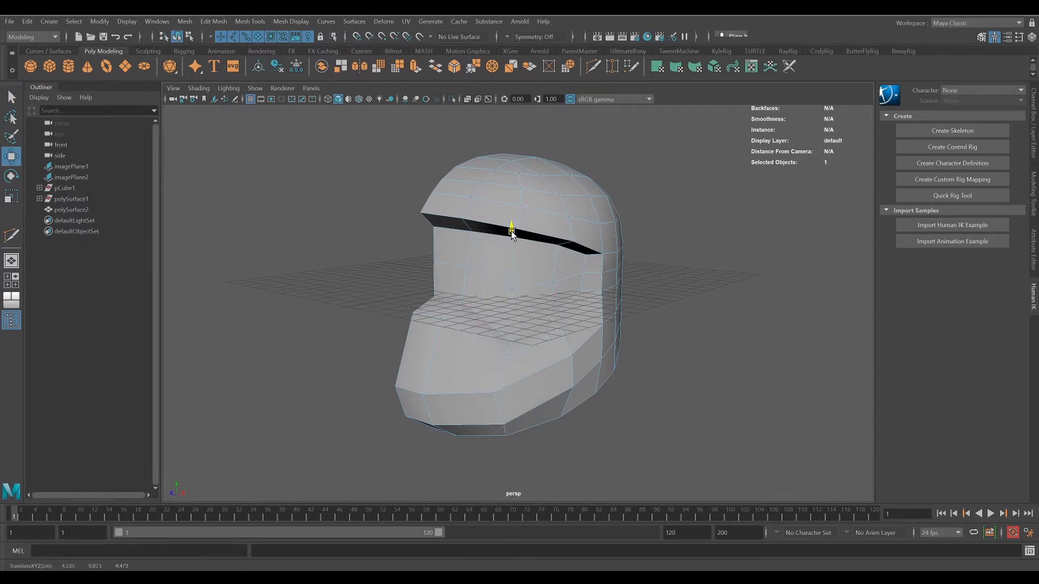
{"action": "left_click", "coordinate": [449, 265]}
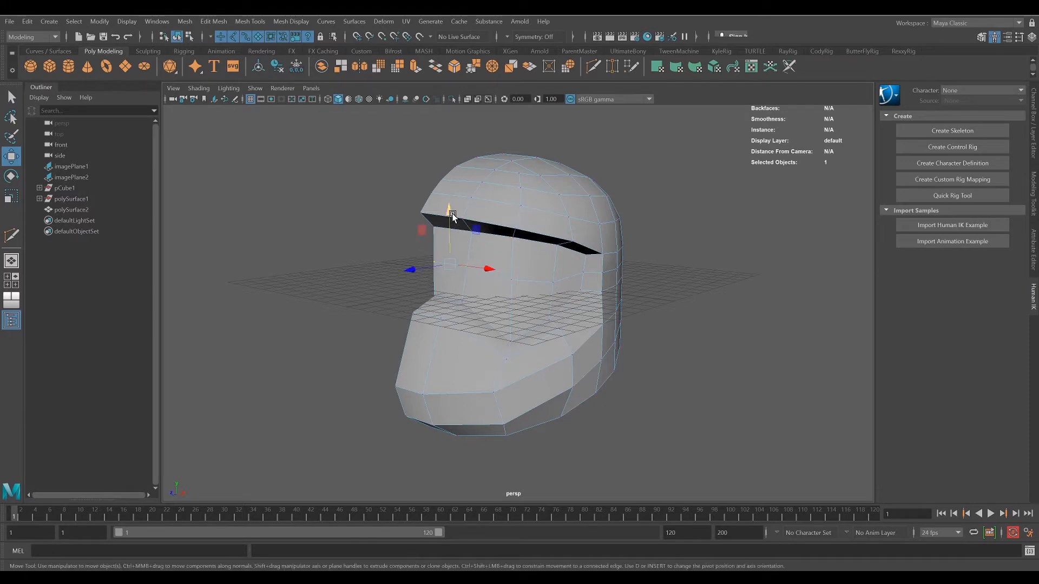
{"action": "left_click_drag", "start_coordinate": [453, 216], "coordinate": [447, 218]}
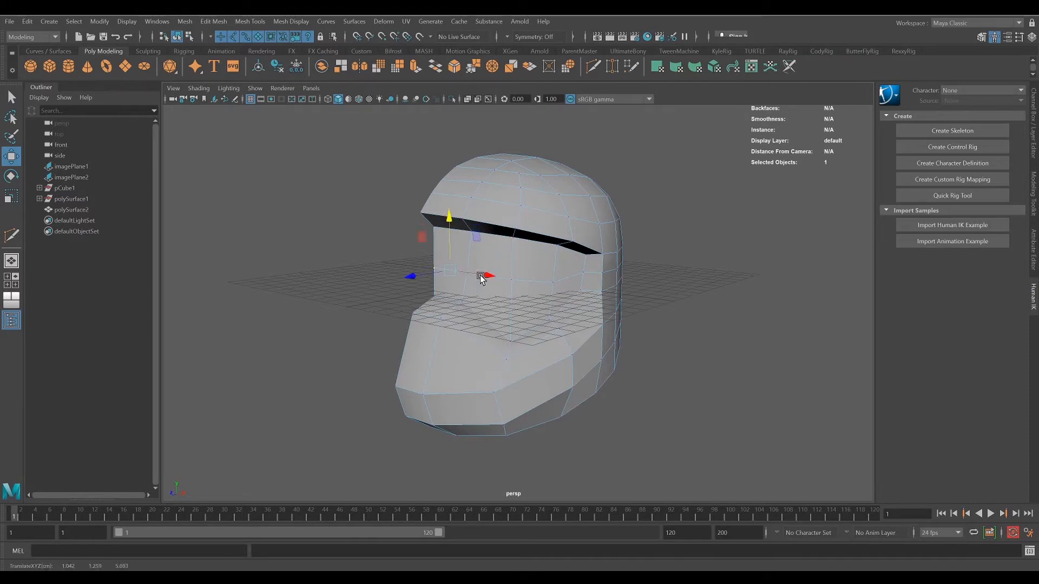
Pull the vertices along the visor's middle edge row slightly outward to round the visor surface
{"action": "left_click", "coordinate": [554, 282]}
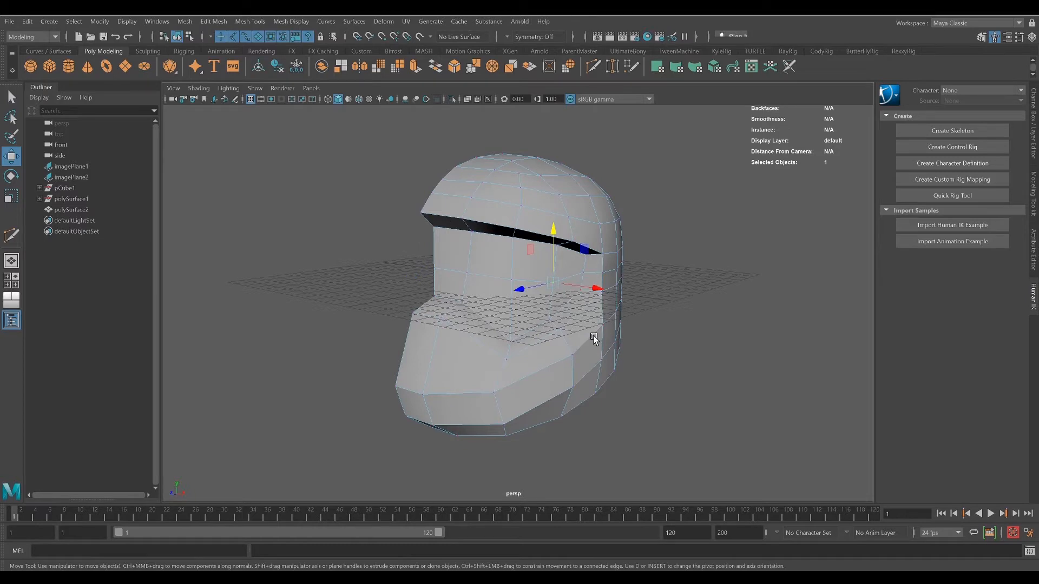
{"action": "left_click_drag", "start_coordinate": [594, 338], "coordinate": [584, 355], "text": "alt"}
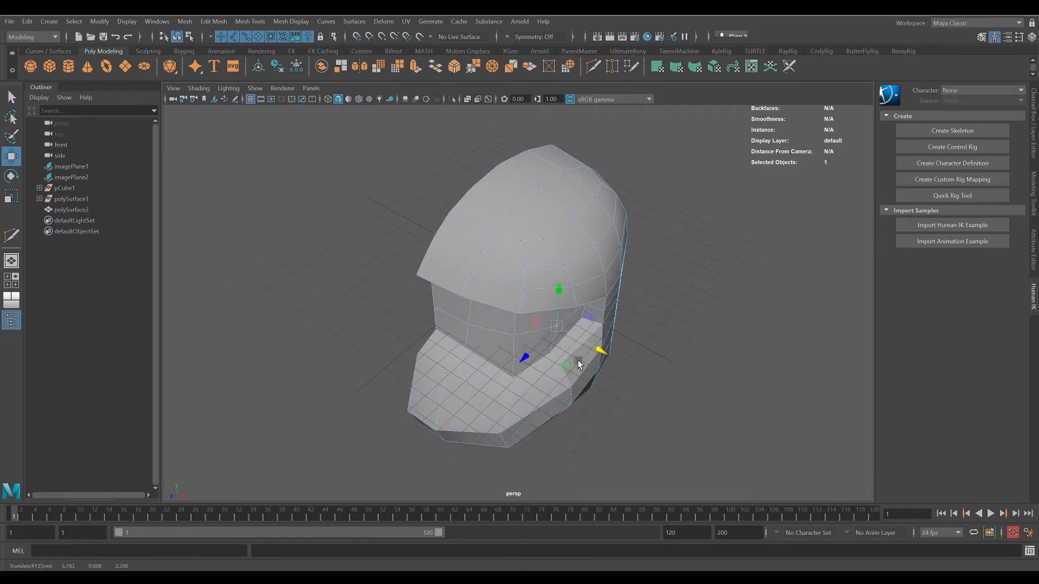
{"action": "left_click", "coordinate": [517, 343]}
{"action": "left_click", "coordinate": [562, 362]}
{"action": "left_click", "coordinate": [466, 327]}
{"action": "left_click", "coordinate": [433, 318]}
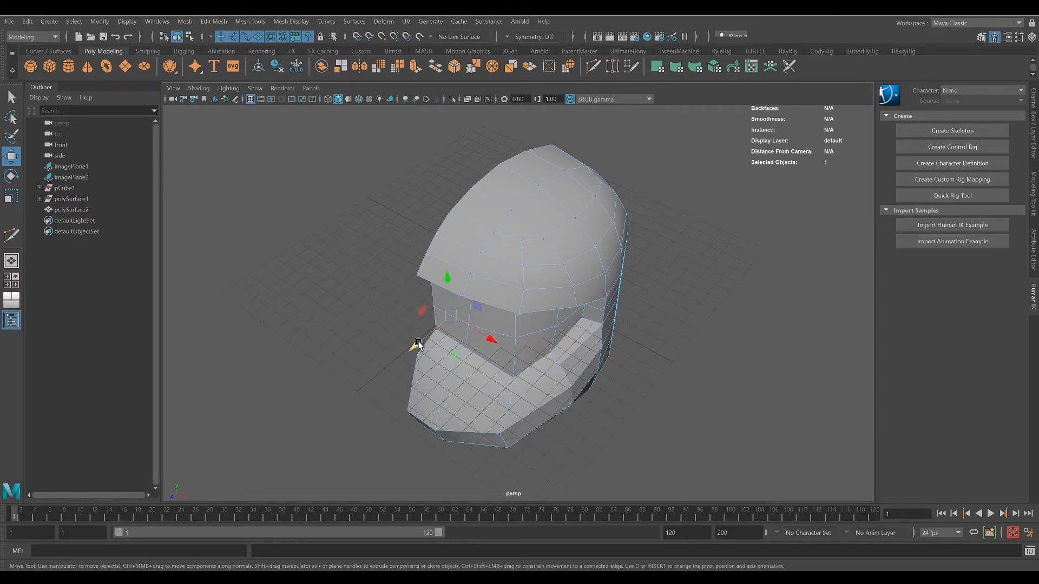
{"action": "left_click_drag", "start_coordinate": [533, 361], "coordinate": [568, 242], "text": "alt"}
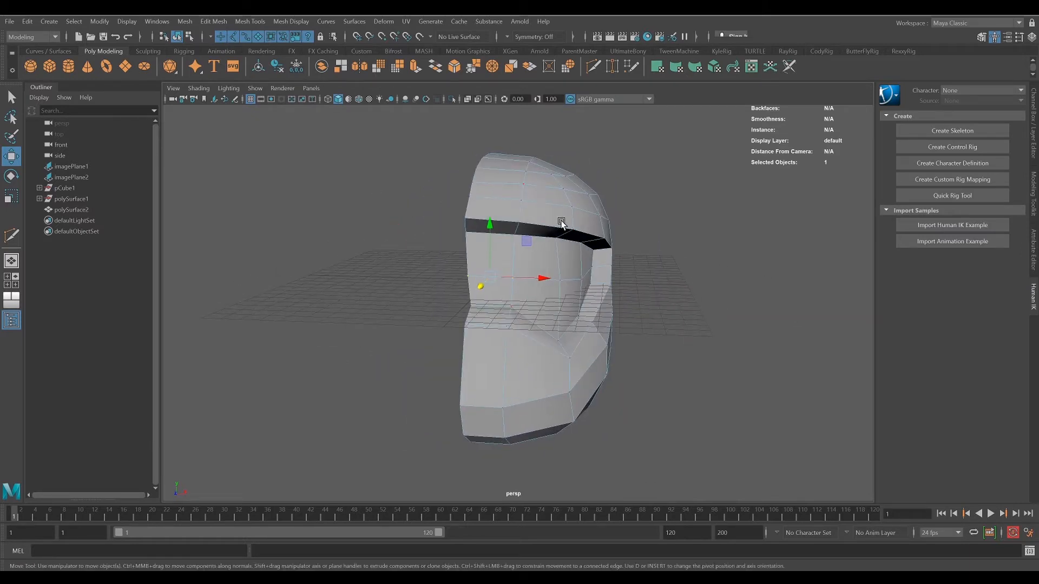
Show the helmet half in a maximized top view and switch the mesh to vertex editing
{"action": "right_click_drag", "start_coordinate": [561, 225], "coordinate": [605, 193]}
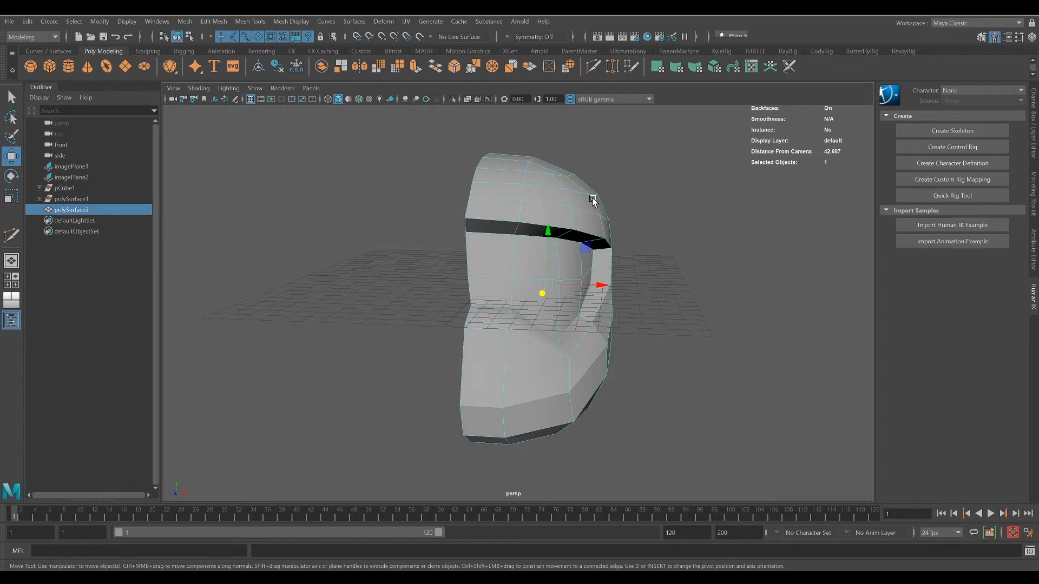
{"action": "key", "text": "space"}
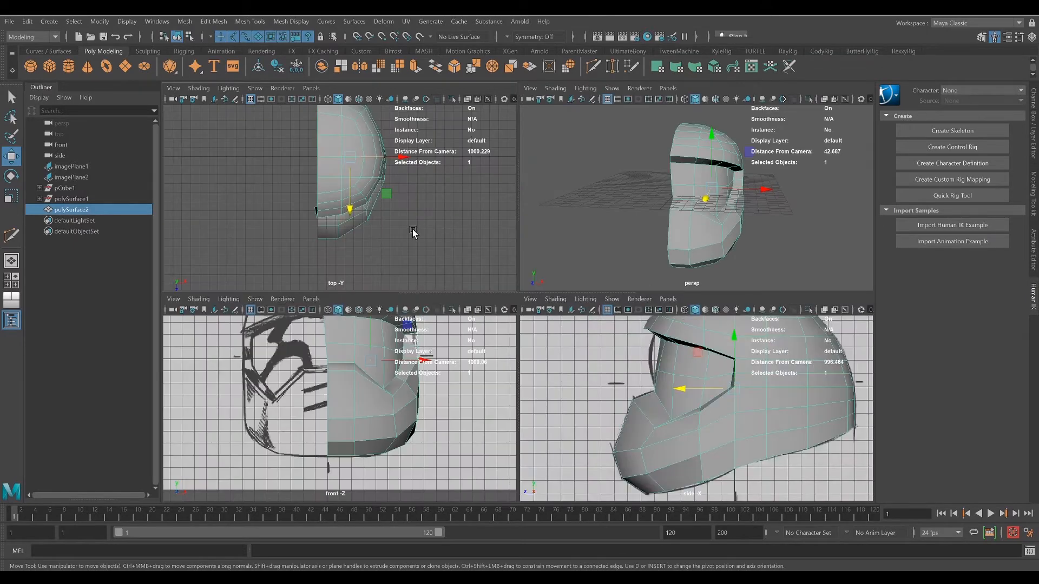
{"action": "scroll", "coordinate": [412, 229], "scroll_direction": "down", "scroll_amount": 1}
{"action": "scroll", "coordinate": [412, 229], "scroll_direction": "up", "scroll_amount": 2}
{"action": "middle_click_drag", "start_coordinate": [417, 230], "coordinate": [504, 285], "text": "alt"}
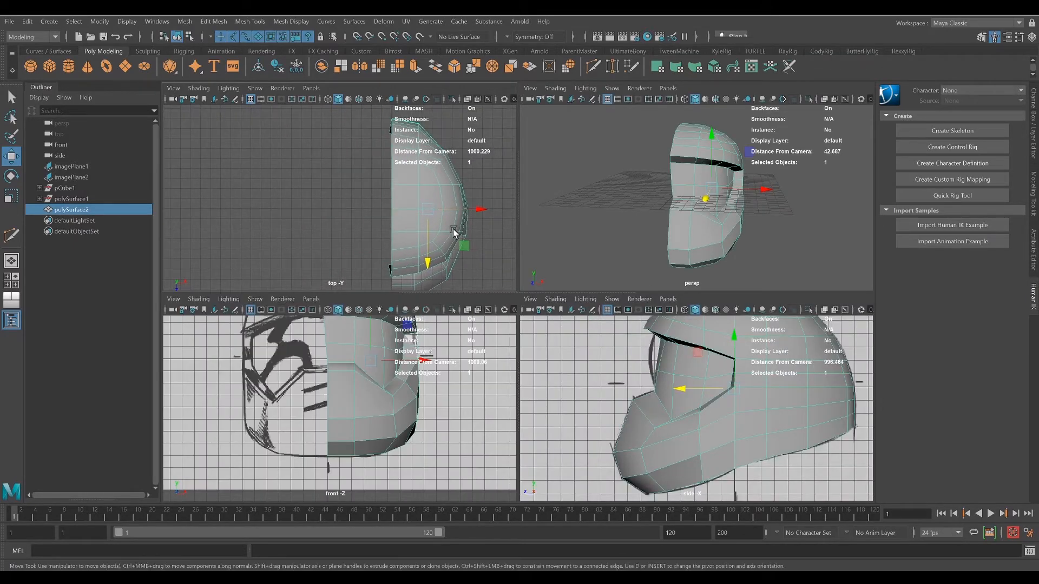
{"action": "key", "text": "space"}
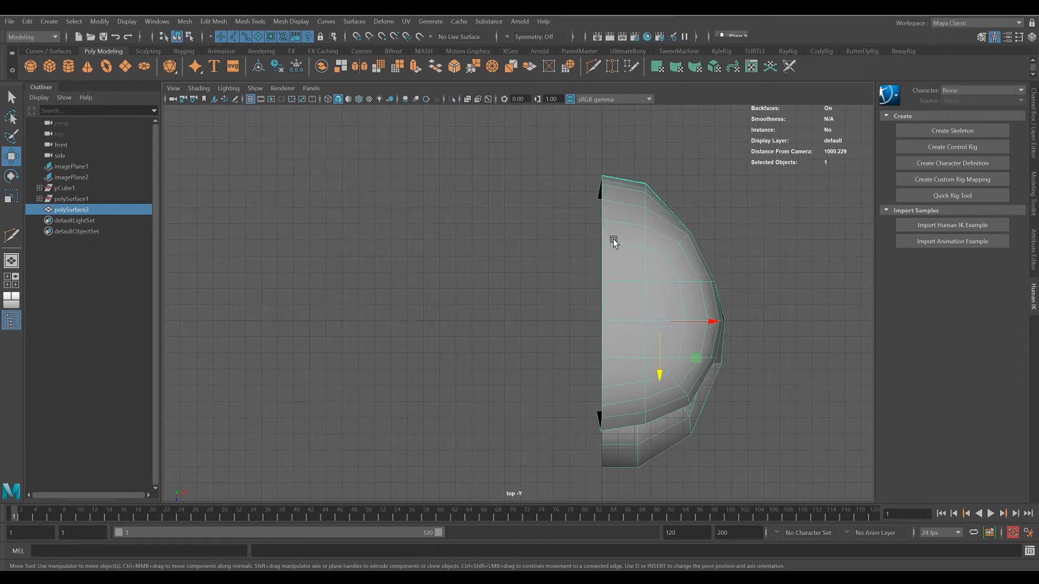
{"action": "middle_click_drag", "start_coordinate": [613, 343], "coordinate": [533, 325], "text": "alt"}
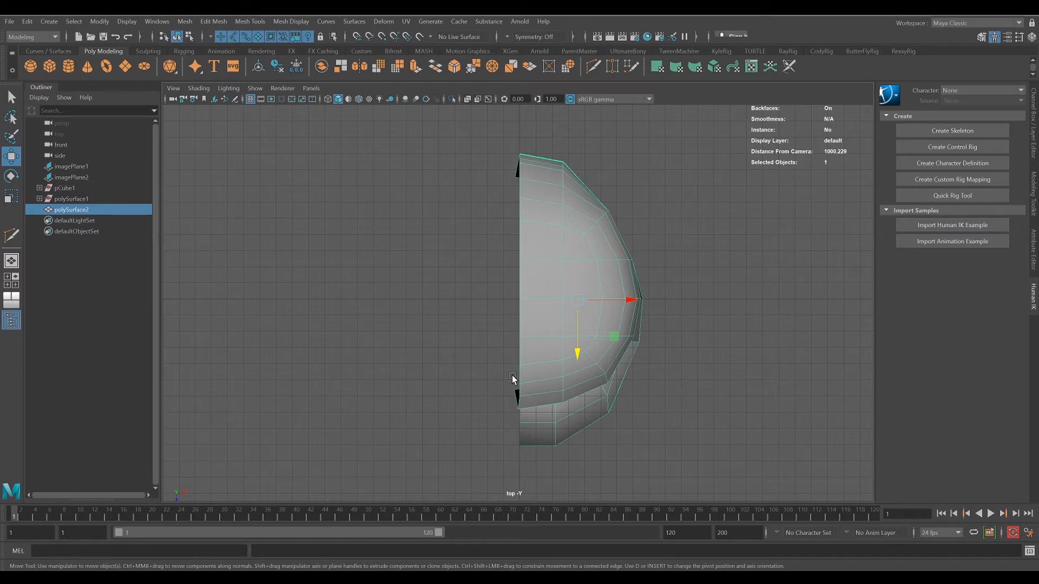
{"action": "right_click_drag", "start_coordinate": [522, 202], "coordinate": [508, 188]}
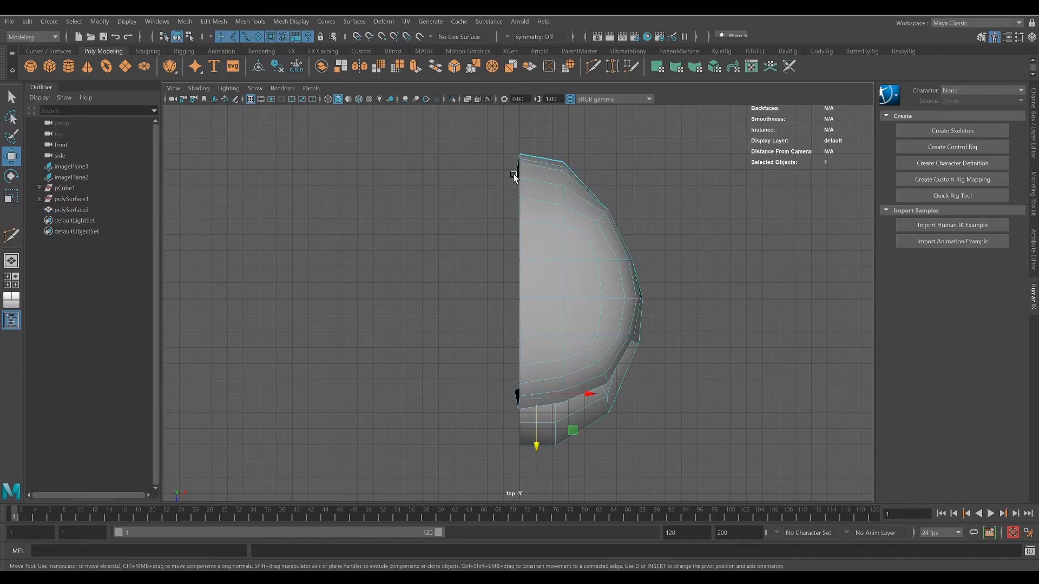
{"action": "left_click", "coordinate": [515, 178]}
{"action": "left_click_drag", "start_coordinate": [564, 176], "coordinate": [543, 179]}
{"action": "key", "text": "ctrl+z"}
Flatten all the helmet half's centre-line vertices along X and snap them to the grid's centre line
{"action": "left_click_drag", "start_coordinate": [480, 131], "coordinate": [530, 491]}
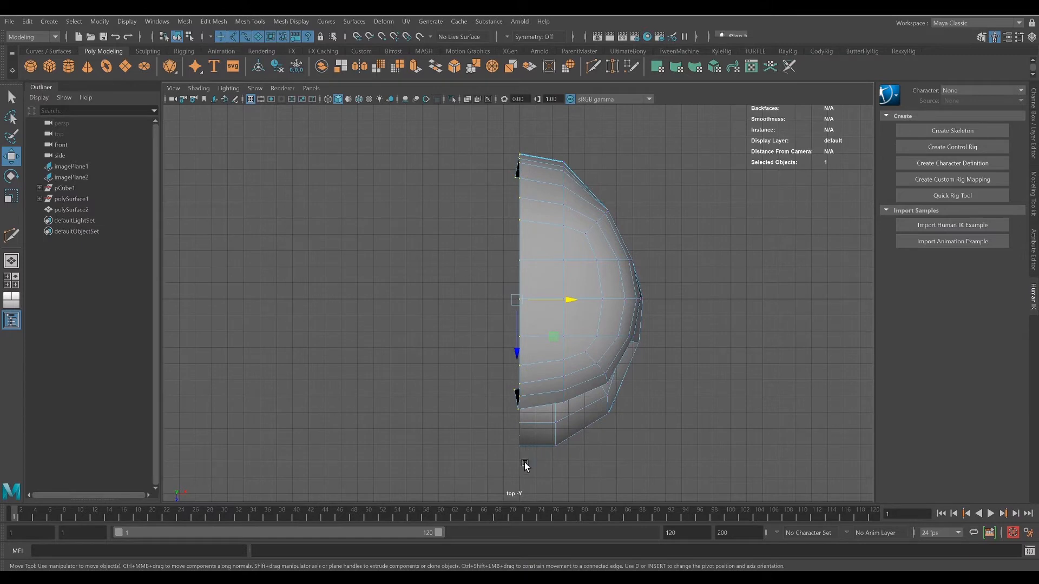
{"action": "key", "text": "r"}
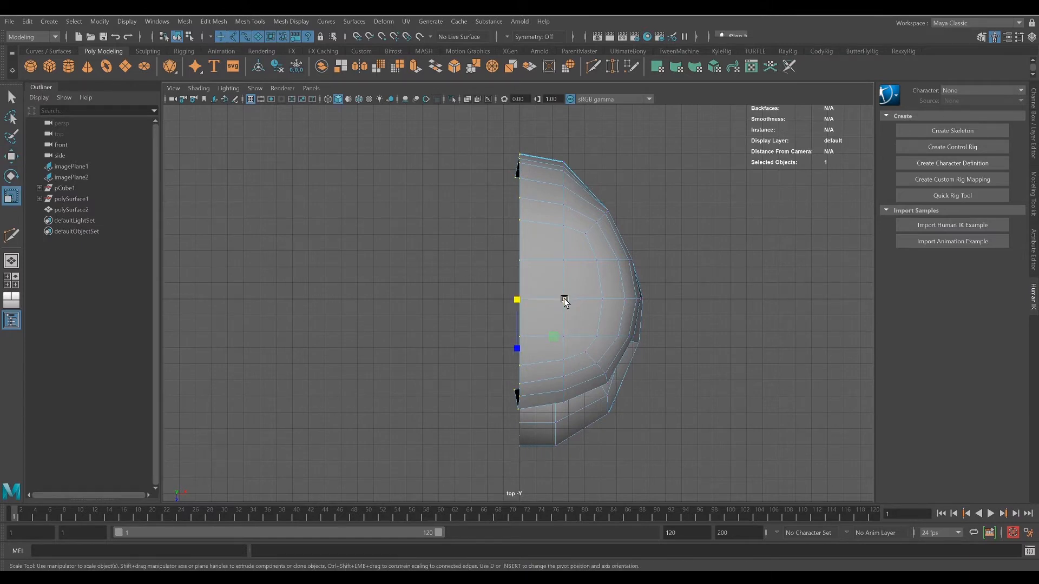
{"action": "left_click_drag", "start_coordinate": [564, 301], "coordinate": [414, 305]}
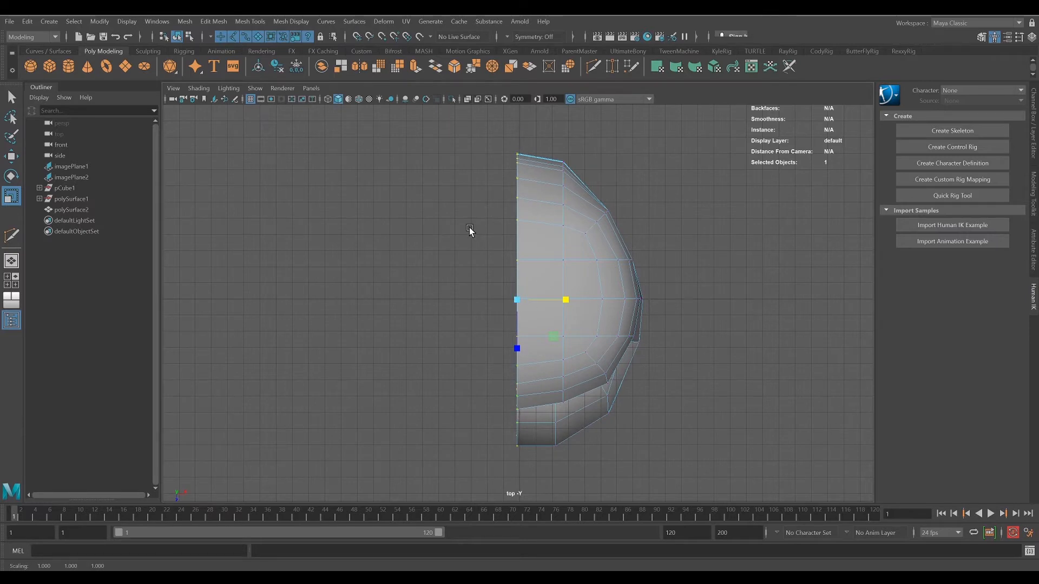
{"action": "key", "text": "w"}
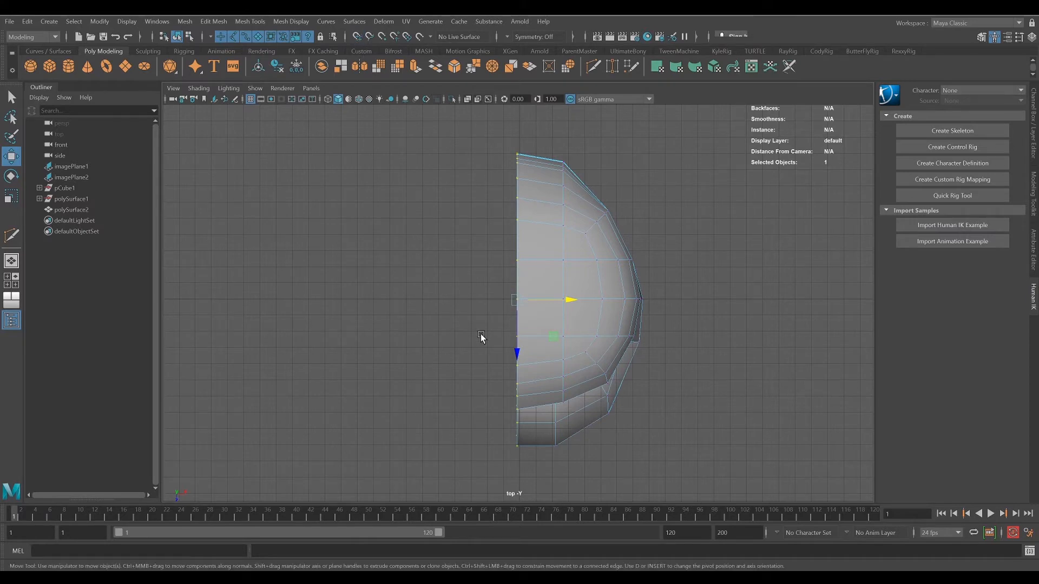
{"action": "key", "text": "x"}
{"action": "left_click_drag", "start_coordinate": [570, 301], "coordinate": [517, 296]}
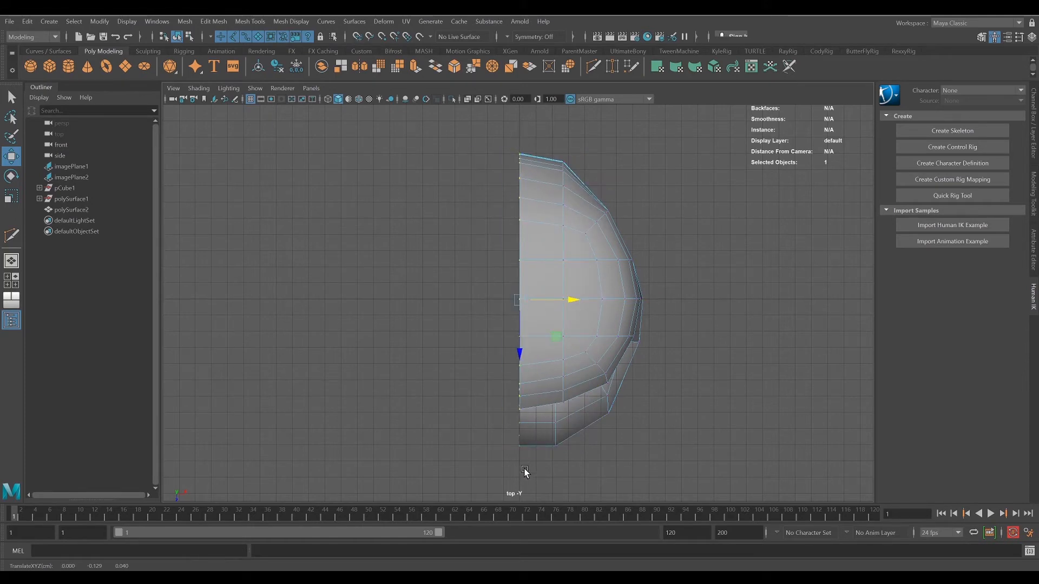
Mirror the helmet half across the world X axis with Cut Geometry off, combining it with the original and merging border vertices
{"action": "key", "text": "space"}
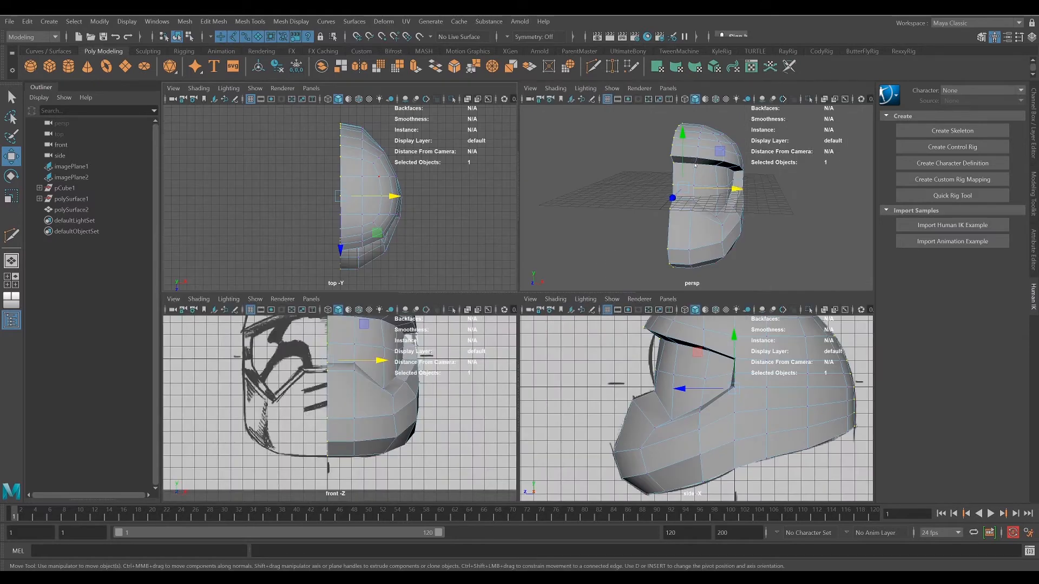
{"action": "right_click_drag", "start_coordinate": [694, 163], "coordinate": [746, 150]}
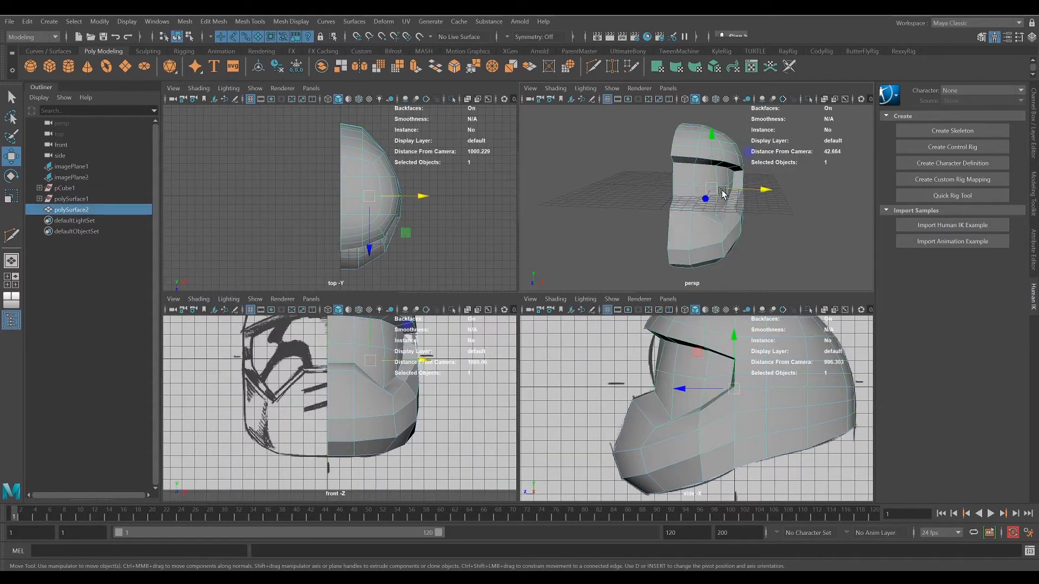
{"action": "left_click", "coordinate": [727, 227]}
{"action": "left_click", "coordinate": [185, 21]}
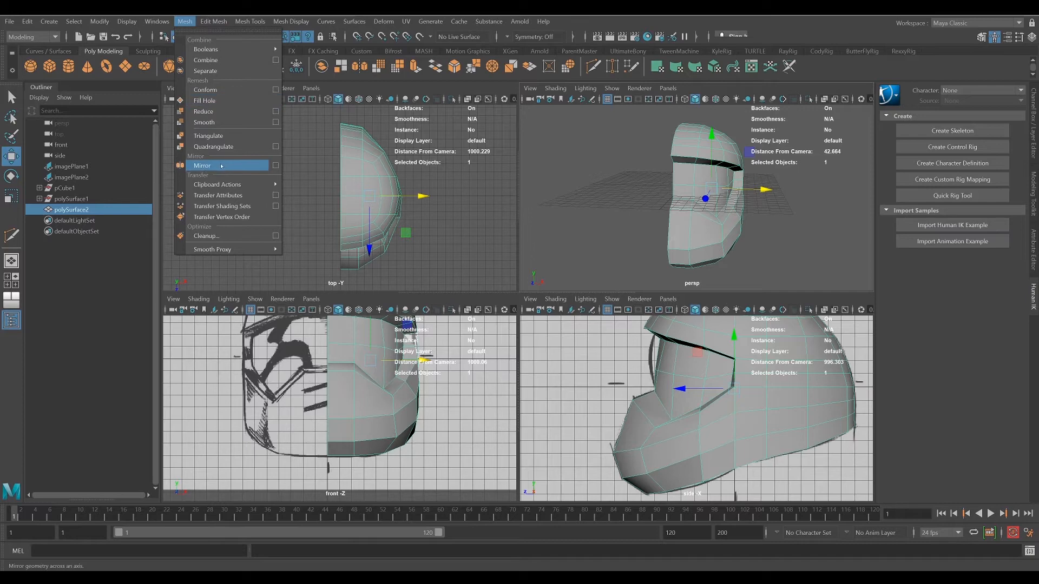
{"action": "left_click", "coordinate": [276, 166]}
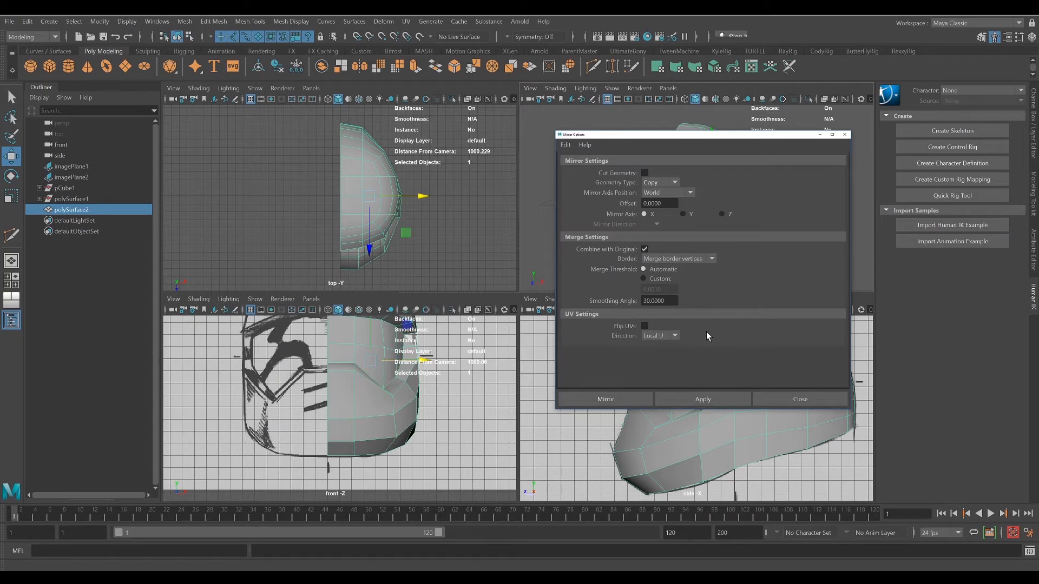
{"action": "left_click", "coordinate": [606, 400]}
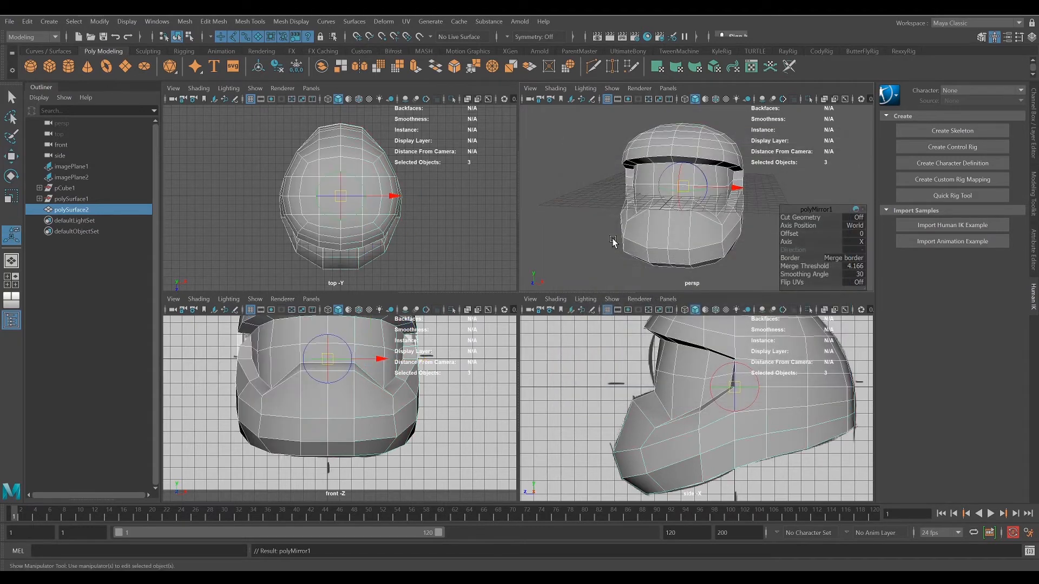
{"action": "key", "text": "q"}
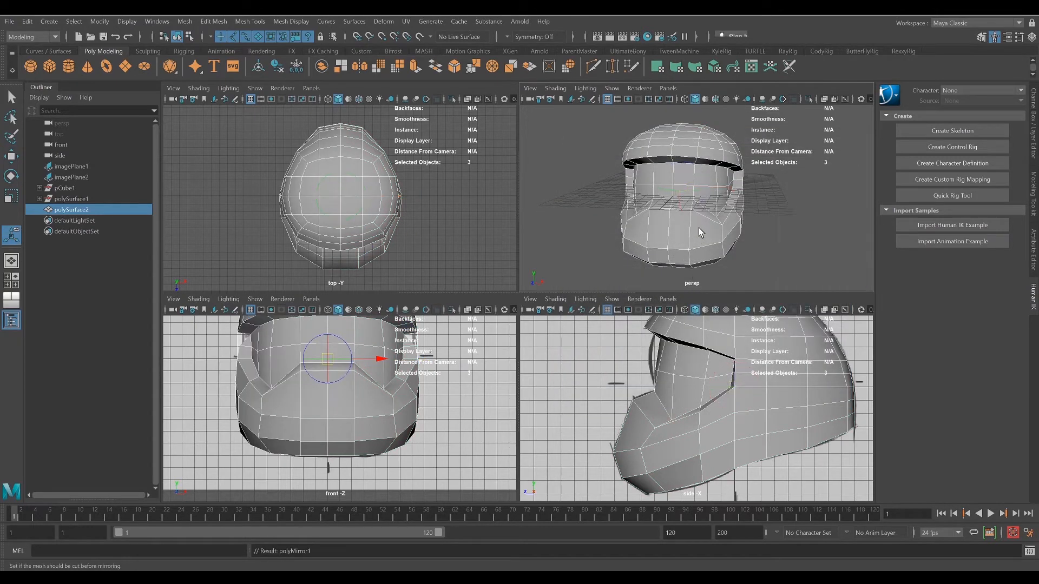
{"action": "right_click_drag", "start_coordinate": [699, 228], "coordinate": [737, 203]}
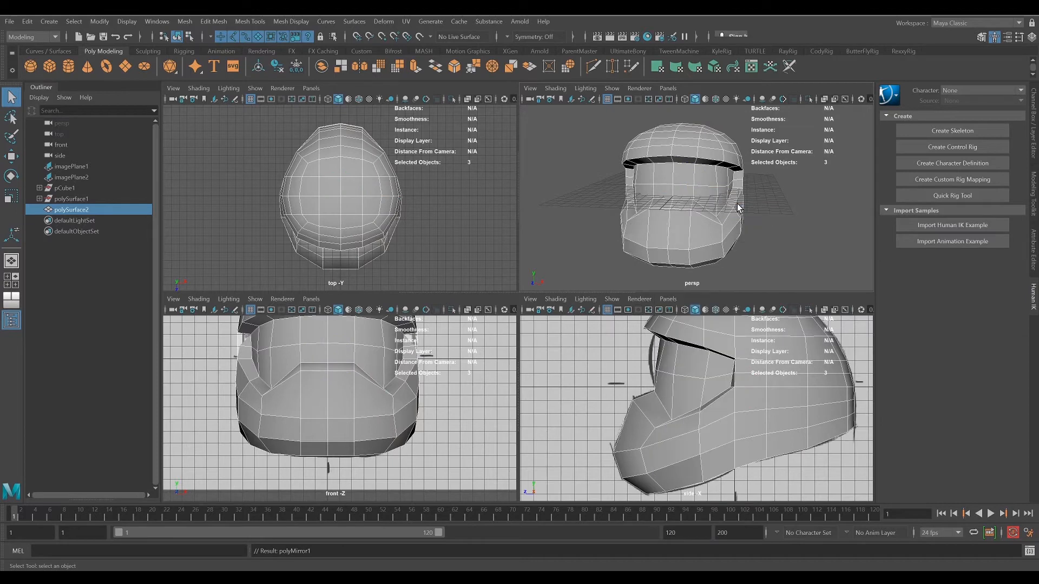
{"action": "left_click", "coordinate": [699, 229]}
Inspect the mirrored helmet from the front and compare it with the front reference sketch in wireframe display
{"action": "left_click_drag", "start_coordinate": [727, 229], "coordinate": [752, 243], "text": "alt"}
{"action": "key", "text": "space"}
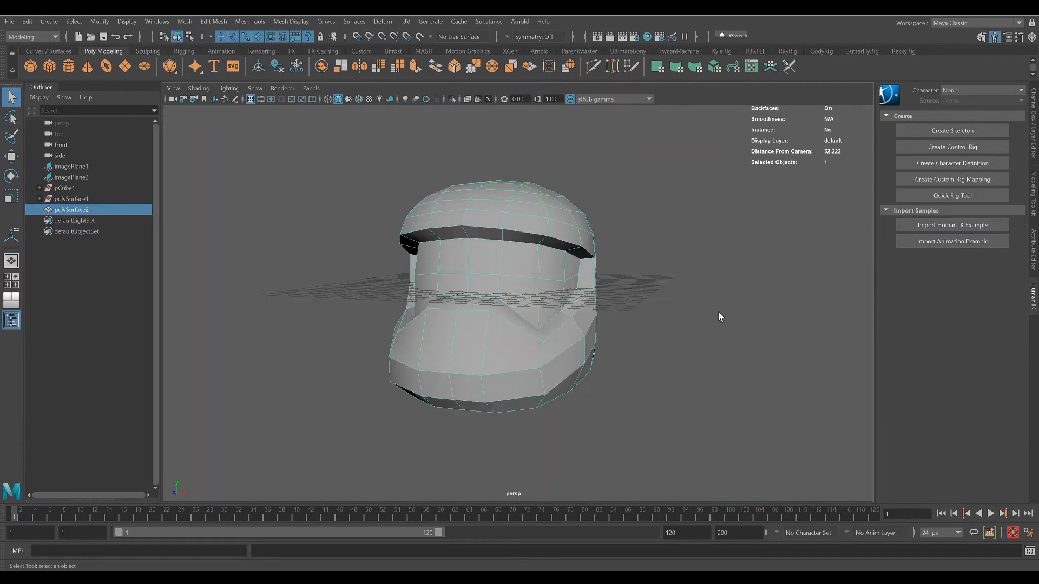
{"action": "left_click_drag", "start_coordinate": [680, 327], "coordinate": [689, 328], "text": "alt"}
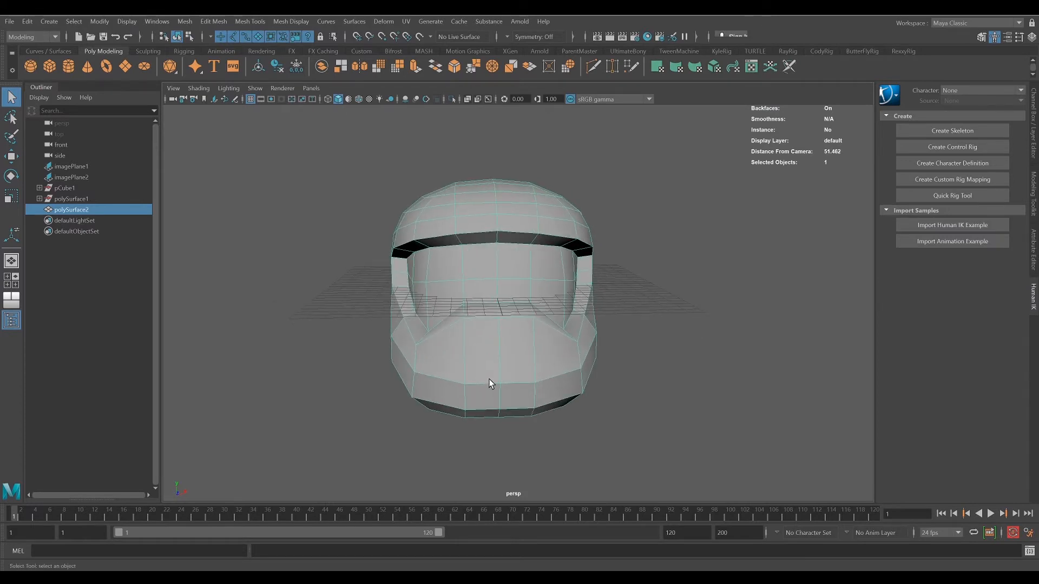
{"action": "key", "text": "space"}
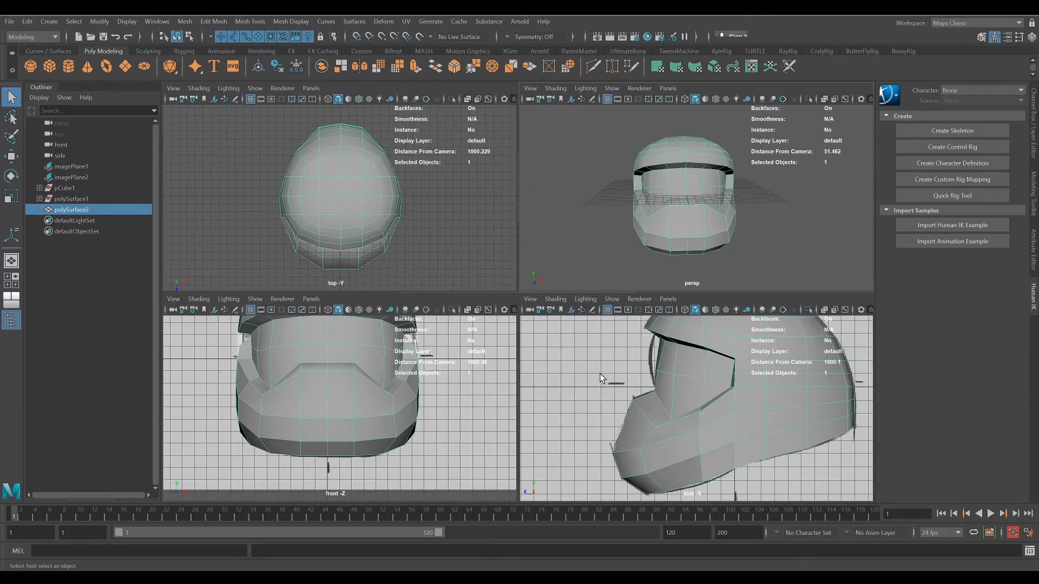
{"action": "key", "text": "4"}
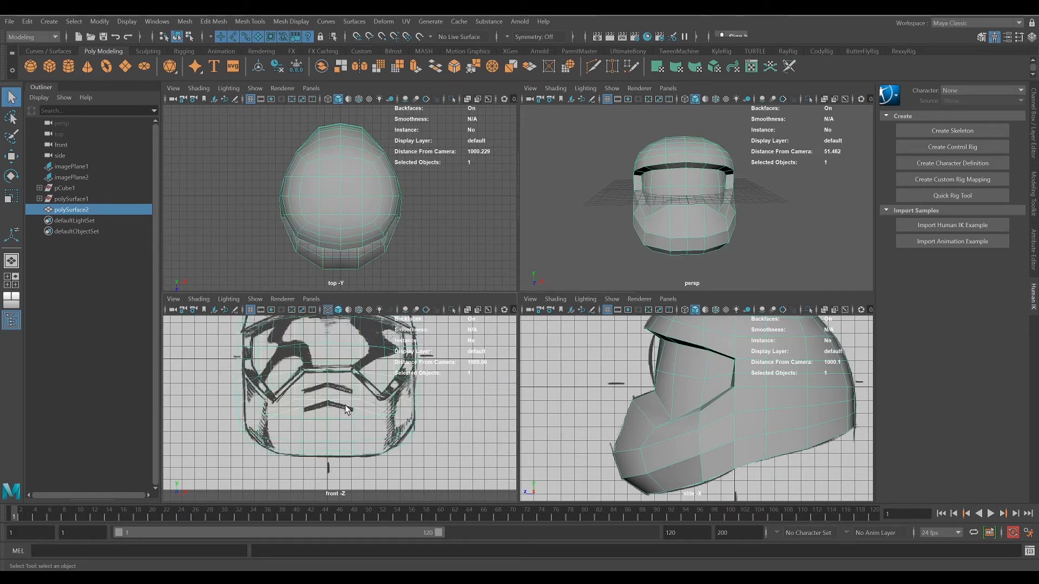
{"action": "key", "text": "5"}
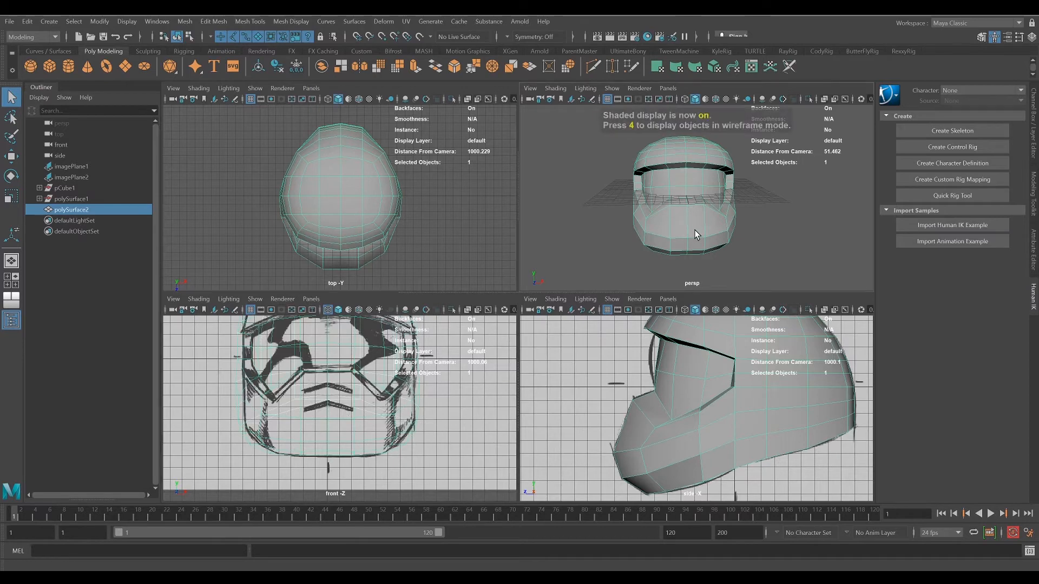
{"action": "key", "text": "5"}
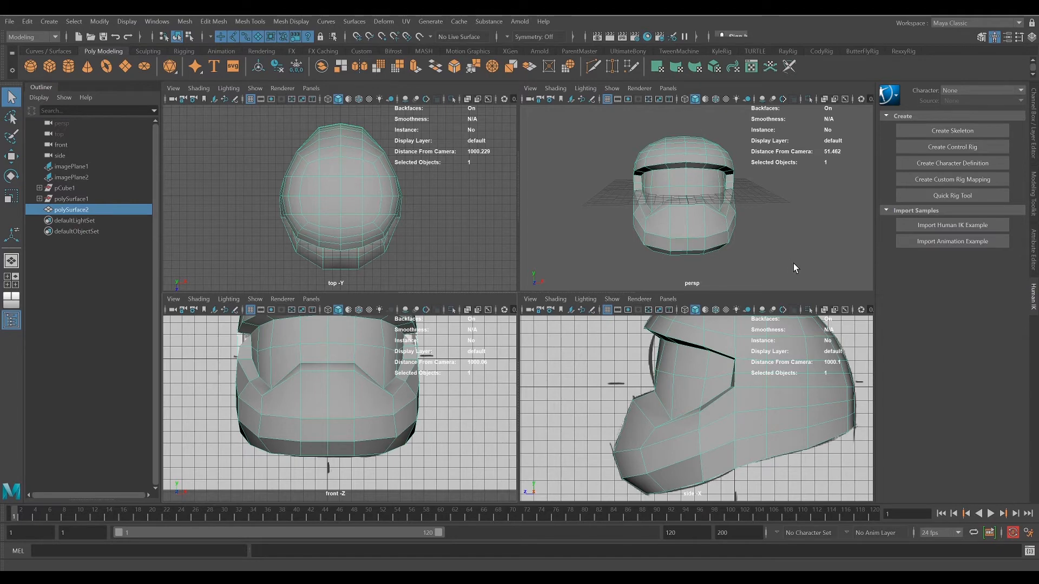
Fill the open neck hole on the helmet's underside with a single face
{"action": "key", "text": "space"}
{"action": "left_click_drag", "start_coordinate": [793, 249], "coordinate": [554, 290], "text": "alt"}
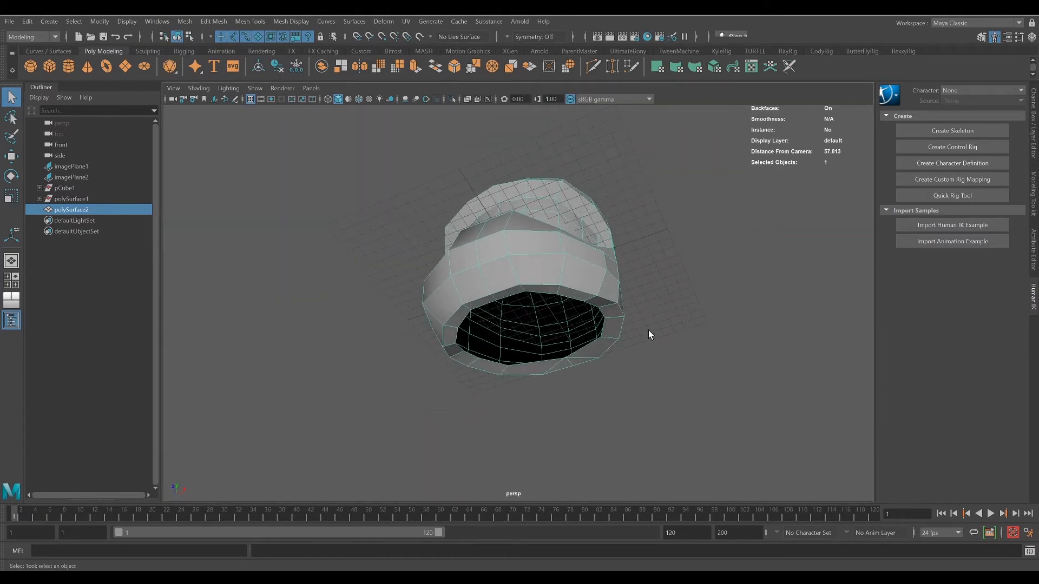
{"action": "left_click_drag", "start_coordinate": [649, 330], "coordinate": [696, 323], "text": "alt"}
{"action": "left_click_drag", "start_coordinate": [588, 332], "coordinate": [719, 281], "text": "alt"}
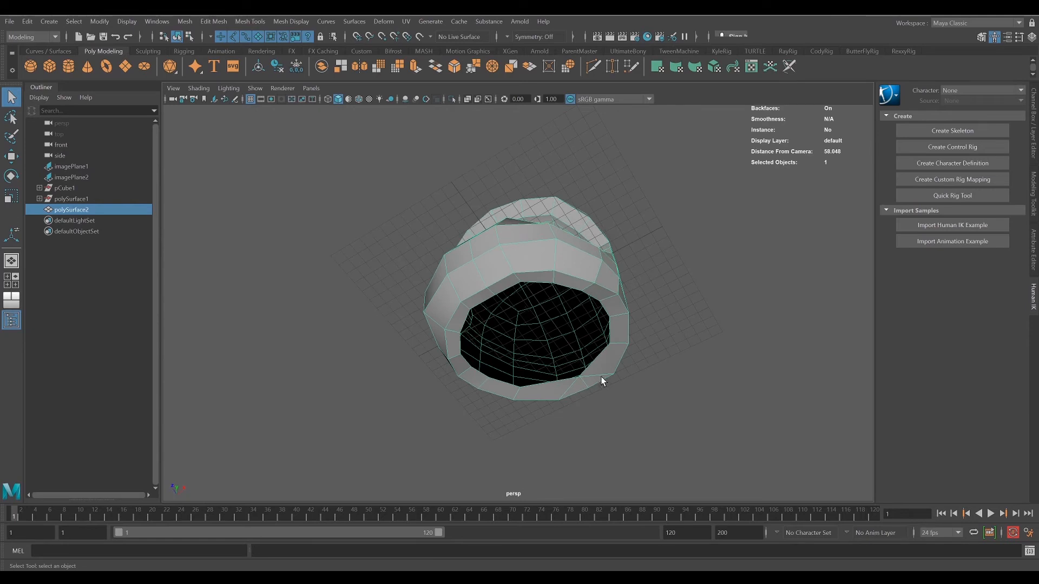
{"action": "mouse_move", "coordinate": [696, 369]}
{"action": "left_mouse_down", "text": "alt"}
{"action": "mouse_move", "coordinate": [666, 376]}
{"action": "mouse_move", "coordinate": [696, 395]}
{"action": "mouse_move", "coordinate": [695, 379]}
{"action": "left_mouse_up", "text": "alt"}
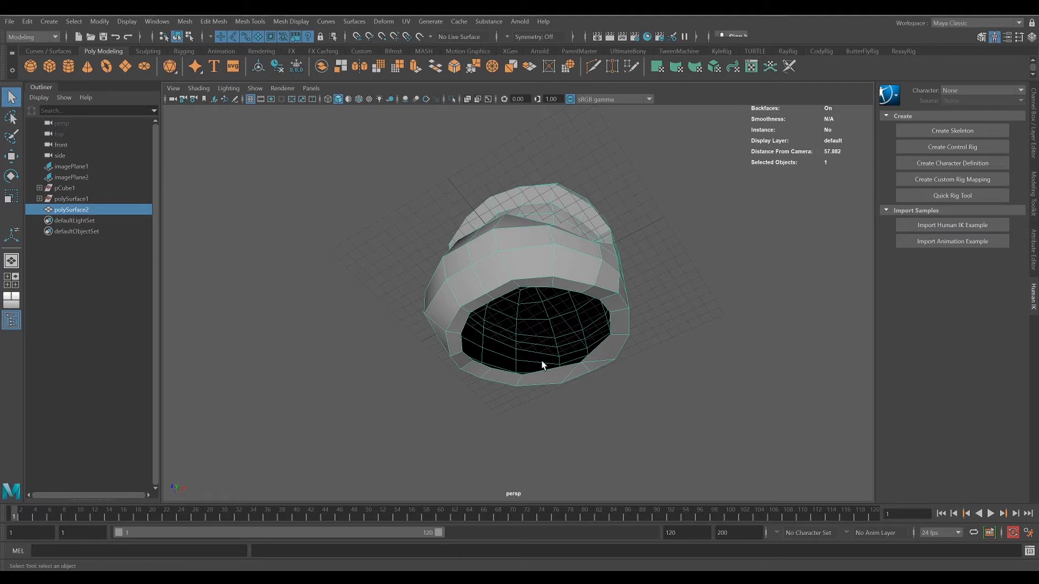
{"action": "left_click", "coordinate": [185, 22]}
{"action": "left_click", "coordinate": [205, 101]}
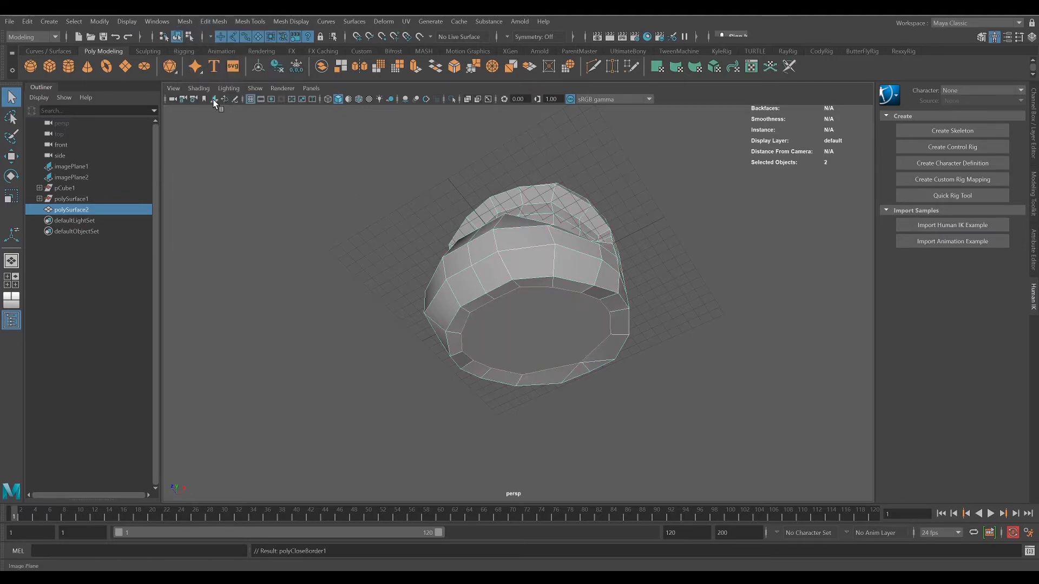
{"action": "right_click_drag", "start_coordinate": [557, 264], "coordinate": [598, 250]}
Undo the single-face fill so the neck hole on the helmet's underside is open again
{"action": "right_click_drag", "start_coordinate": [548, 293], "coordinate": [549, 321]}
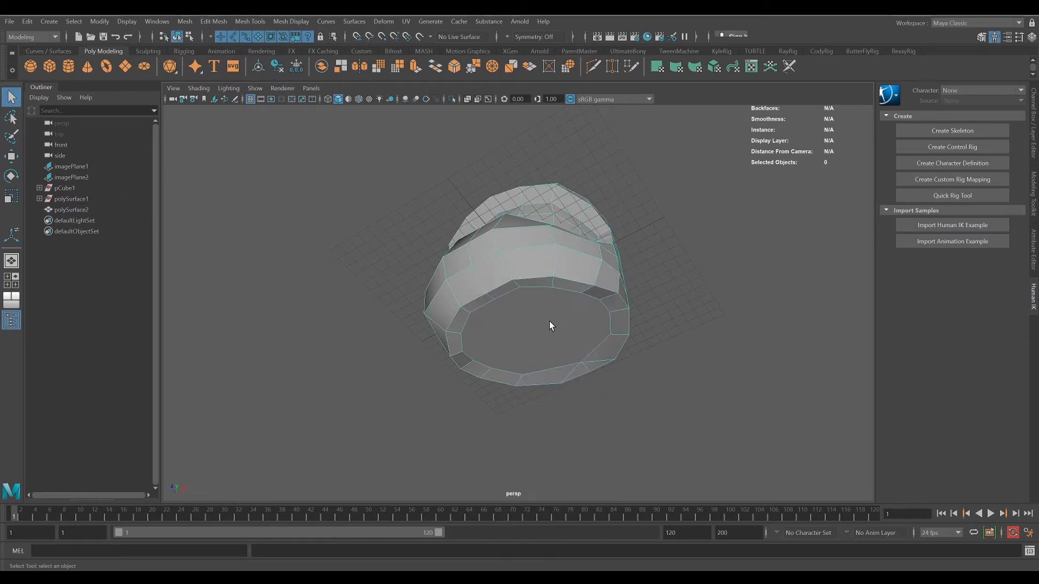
{"action": "left_click", "coordinate": [550, 320]}
{"action": "left_click_drag", "start_coordinate": [538, 373], "coordinate": [498, 325], "text": "alt"}
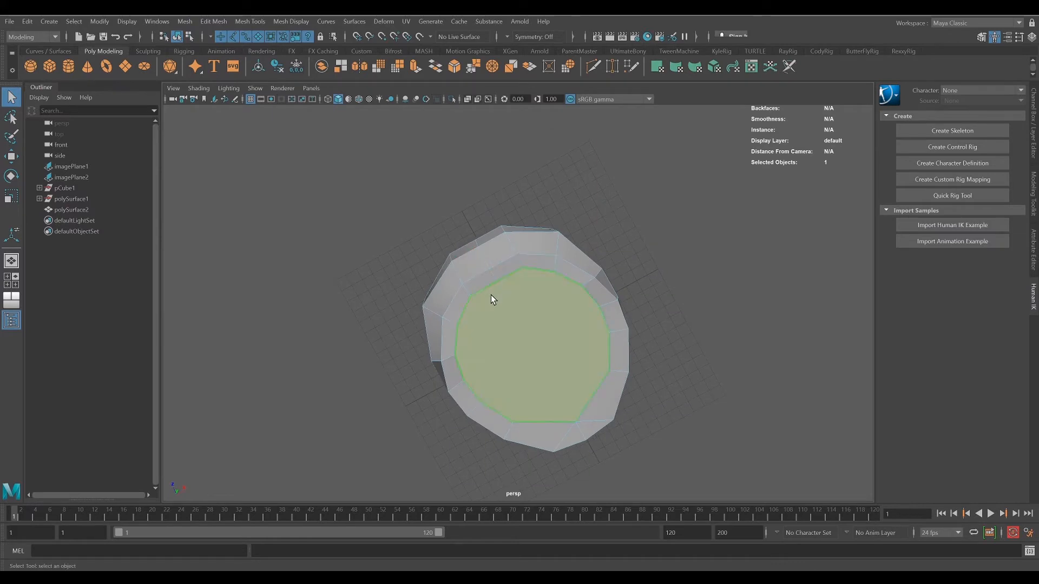
{"action": "mouse_move", "coordinate": [553, 340]}
{"action": "left_mouse_down", "text": "alt"}
{"action": "mouse_move", "coordinate": [538, 327]}
{"action": "mouse_move", "coordinate": [558, 349]}
{"action": "left_mouse_up", "text": "alt"}
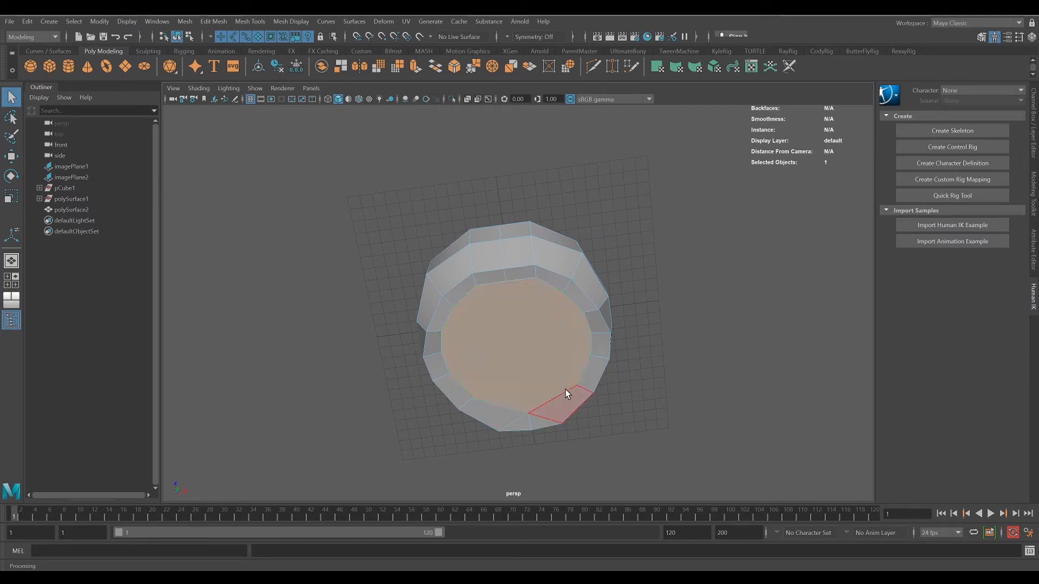
{"action": "left_click_drag", "start_coordinate": [565, 394], "coordinate": [517, 449], "text": "alt"}
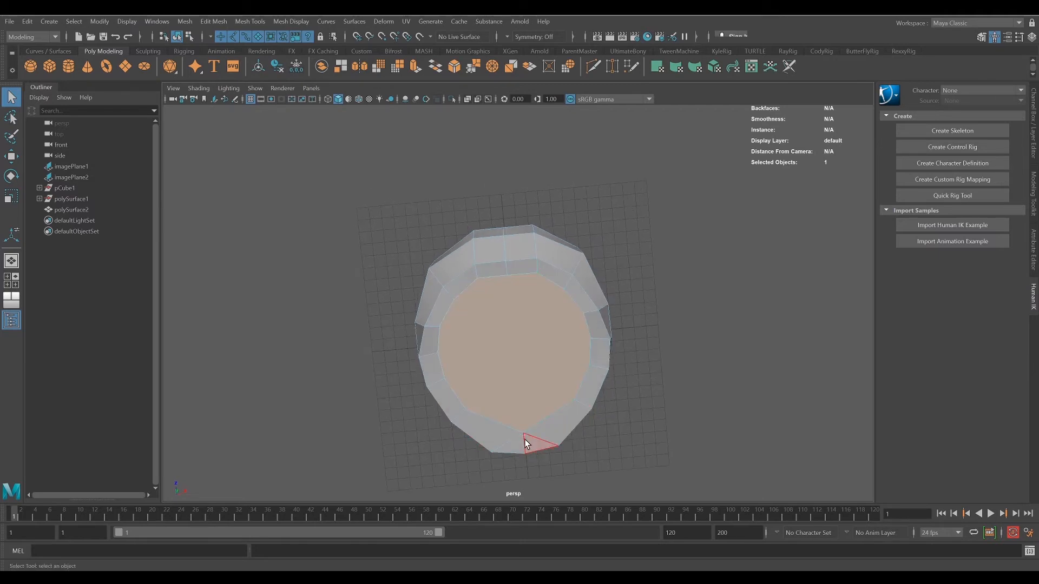
{"action": "left_click_drag", "start_coordinate": [547, 365], "coordinate": [548, 374], "text": "alt"}
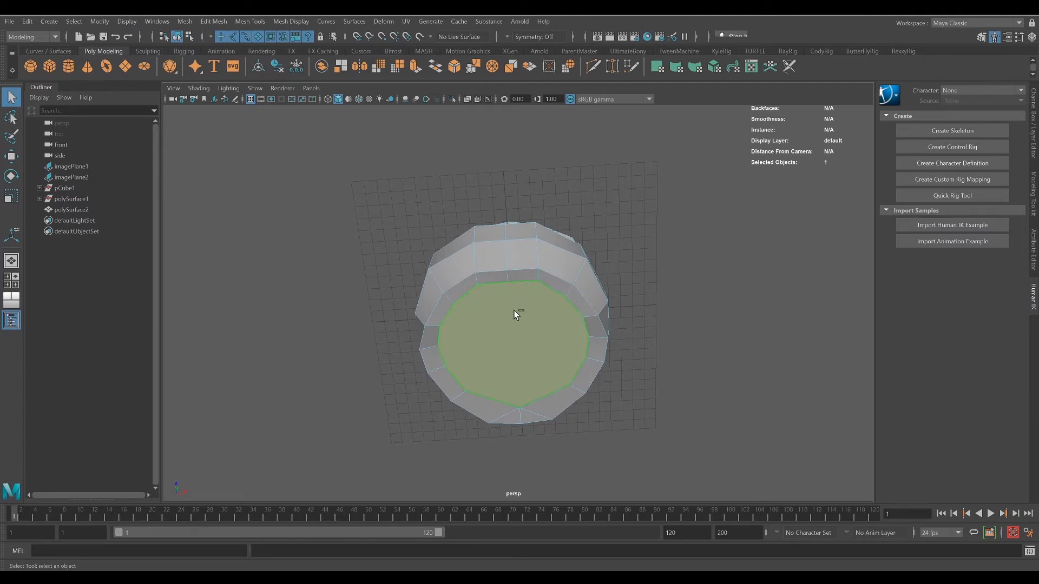
{"action": "key", "text": "ctrl+z"}
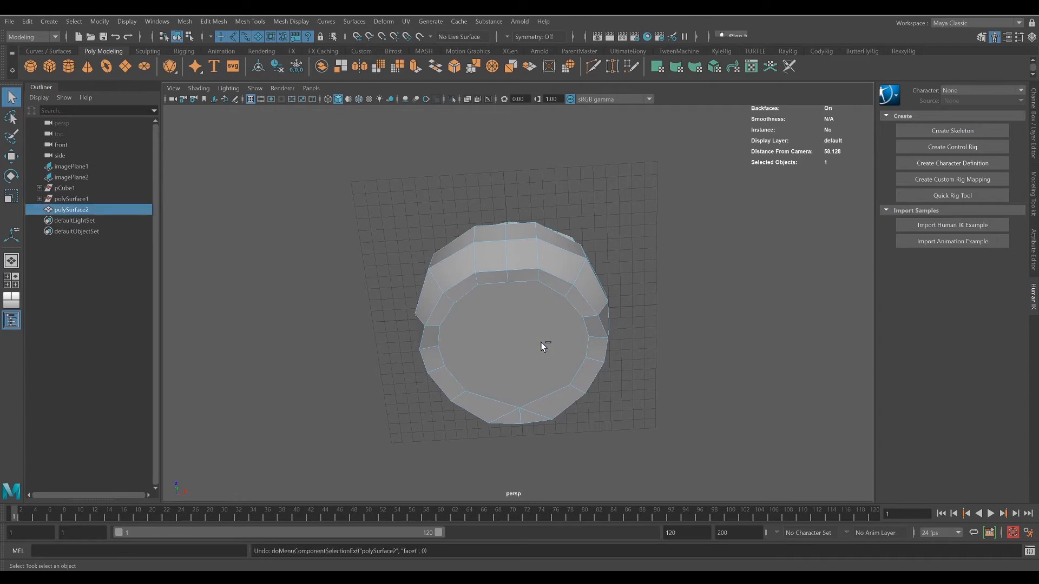
{"action": "key", "text": "ctrl+z"}
{"action": "key", "text": "ctrl+z"}
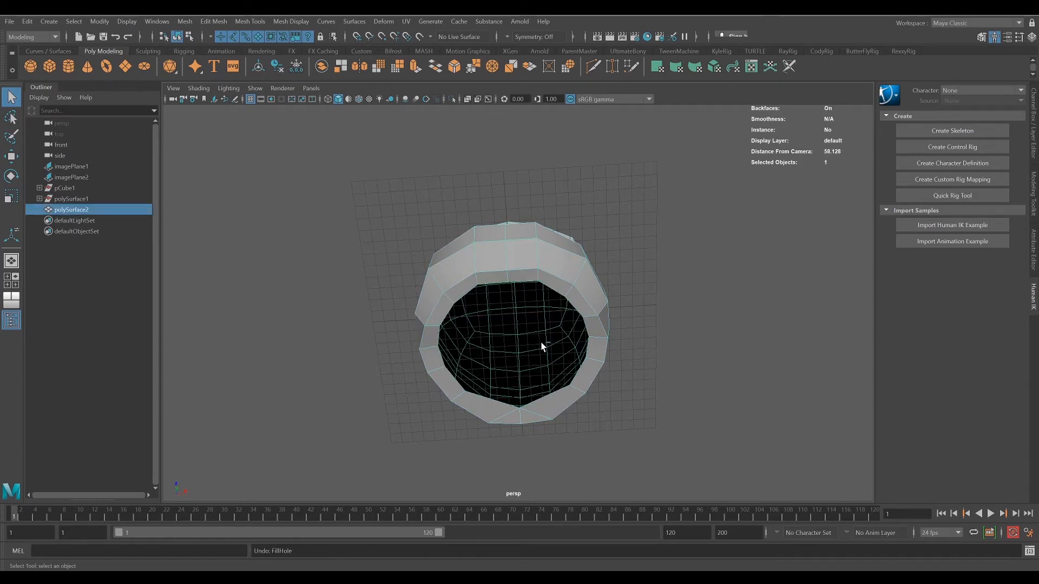
Select the whole ring of rim faces around the neck opening on the helmet's underside and delete it
{"action": "right_click", "coordinate": [497, 278]}
{"action": "right_click_drag", "start_coordinate": [497, 278], "coordinate": [495, 293]}
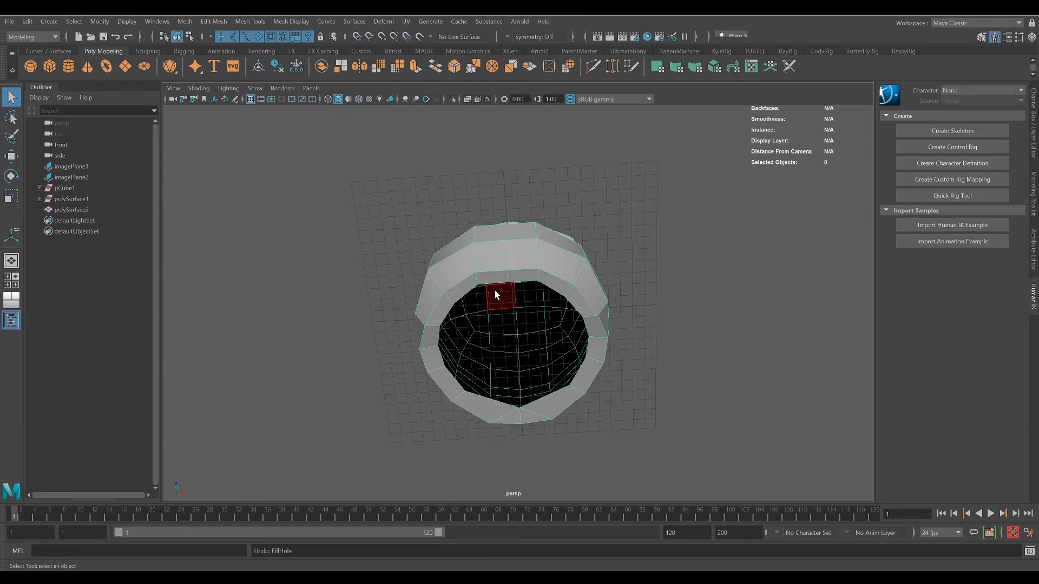
{"action": "double_click", "coordinate": [520, 276]}
{"action": "key", "text": "Delete"}
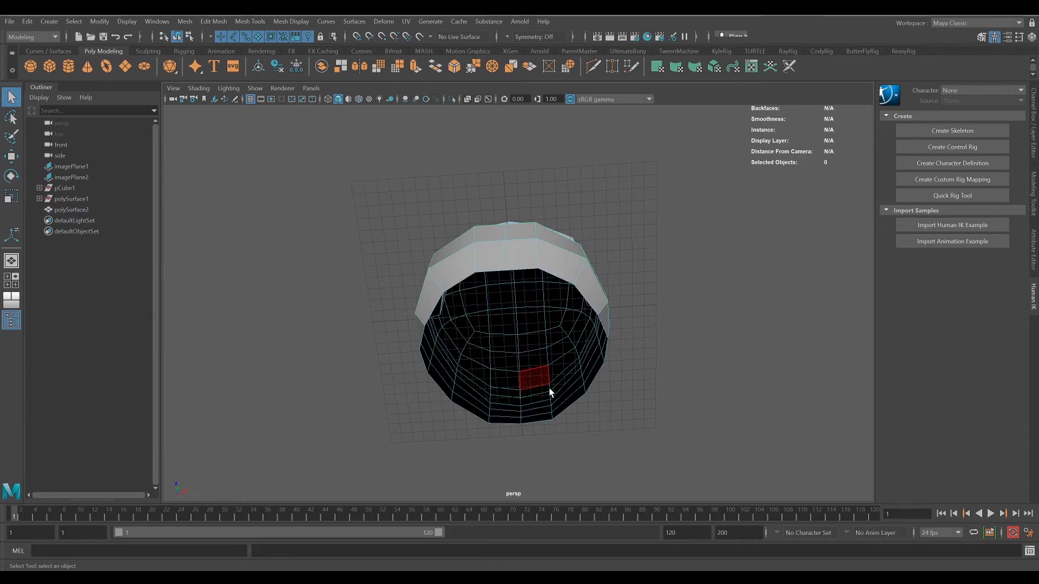
Extrude all of the helmet's faces and scale the extrusion slightly outward to give the shell thickness
{"action": "left_click_drag", "start_coordinate": [550, 392], "coordinate": [582, 369], "text": "alt"}
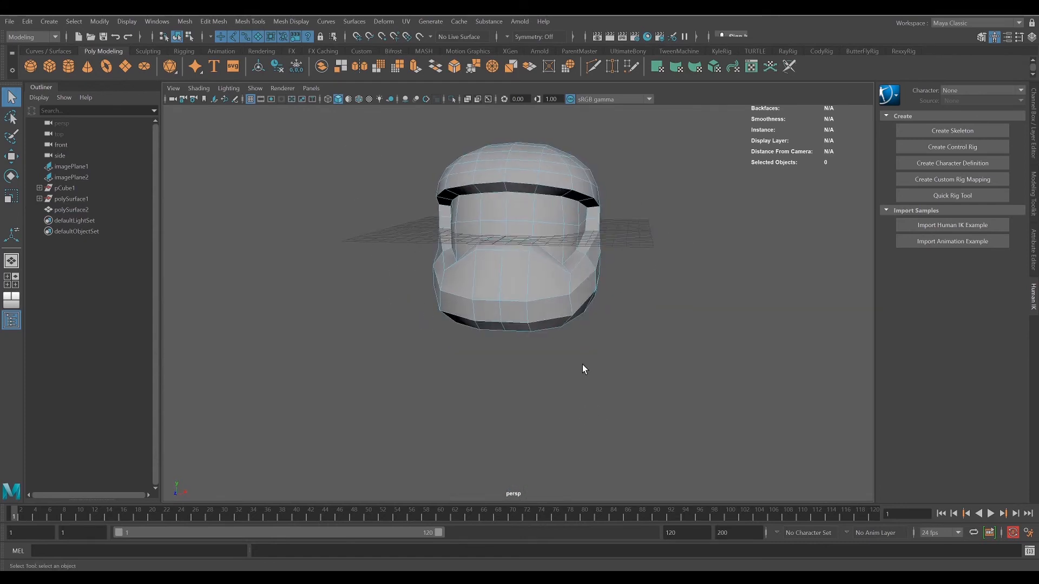
{"action": "left_click_drag", "start_coordinate": [547, 260], "coordinate": [660, 349], "text": "alt"}
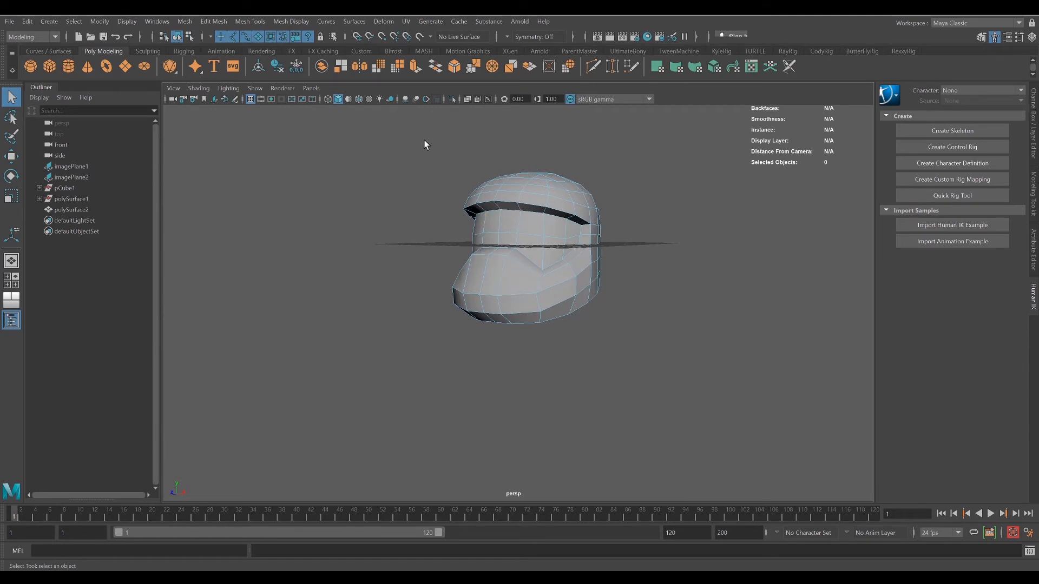
{"action": "left_click_drag", "start_coordinate": [587, 333], "coordinate": [598, 304], "text": "alt"}
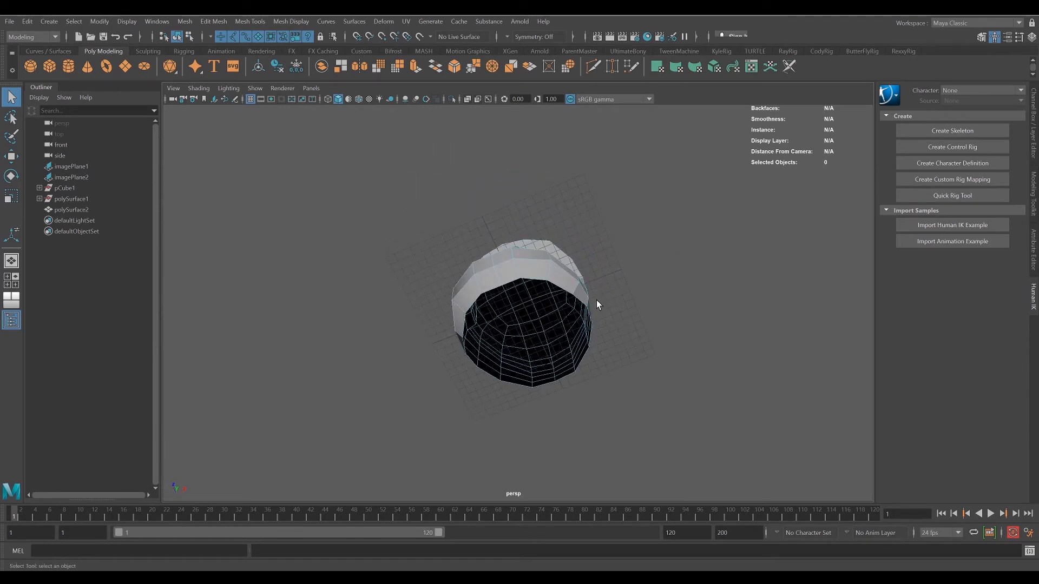
{"action": "left_click_drag", "start_coordinate": [652, 357], "coordinate": [498, 333], "text": "alt"}
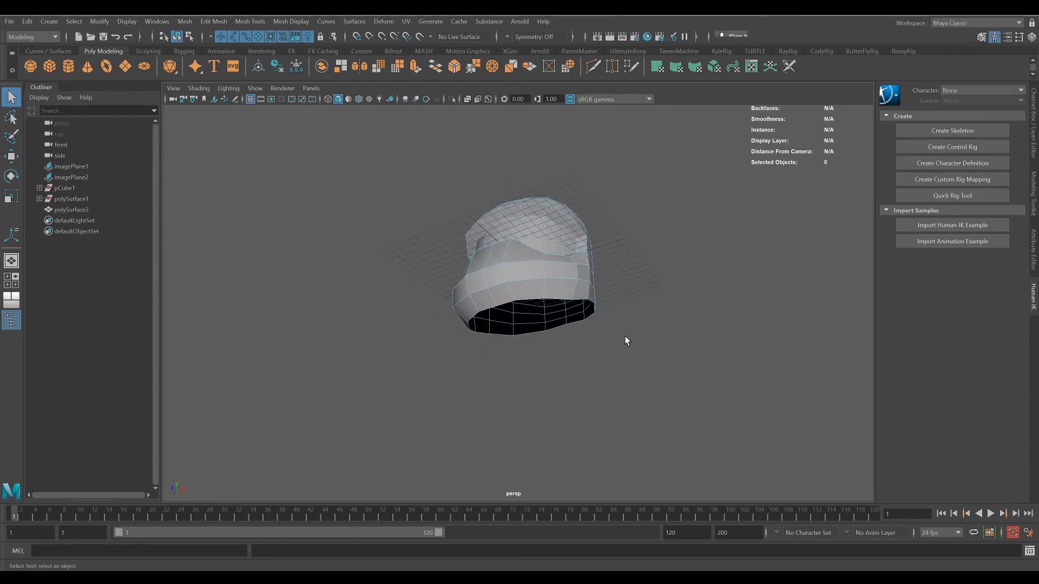
{"action": "left_click_drag", "start_coordinate": [625, 336], "coordinate": [547, 321], "text": "alt"}
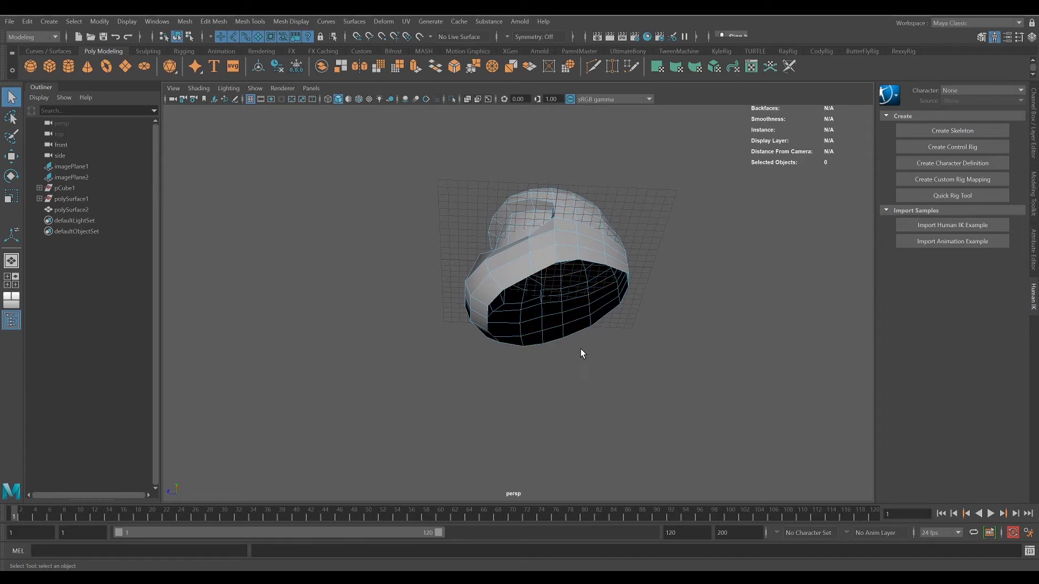
{"action": "left_click_drag", "start_coordinate": [581, 354], "coordinate": [547, 297], "text": "alt"}
{"action": "left_click_drag", "start_coordinate": [545, 371], "coordinate": [644, 367], "text": "alt"}
{"action": "left_click_drag", "start_coordinate": [409, 156], "coordinate": [719, 369]}
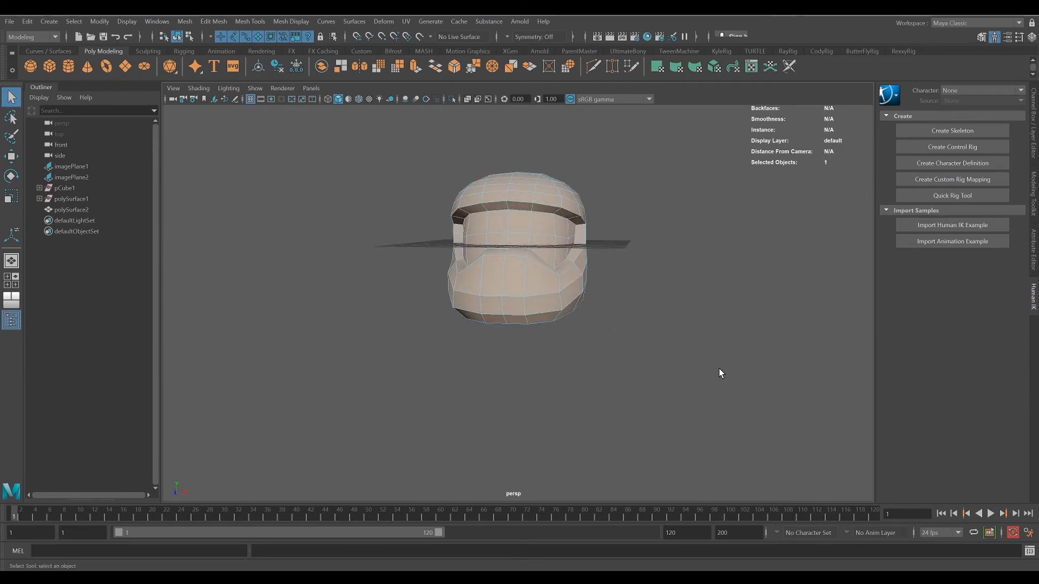
{"action": "key", "text": "ctrl+e"}
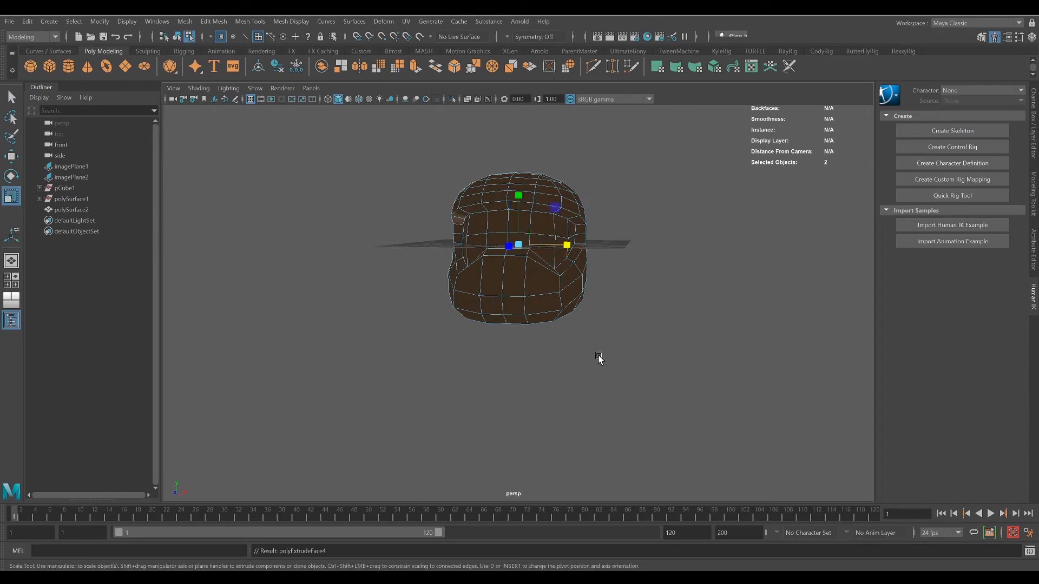
{"action": "key", "text": "r"}
{"action": "left_click_drag", "start_coordinate": [577, 295], "coordinate": [602, 324], "text": "alt"}
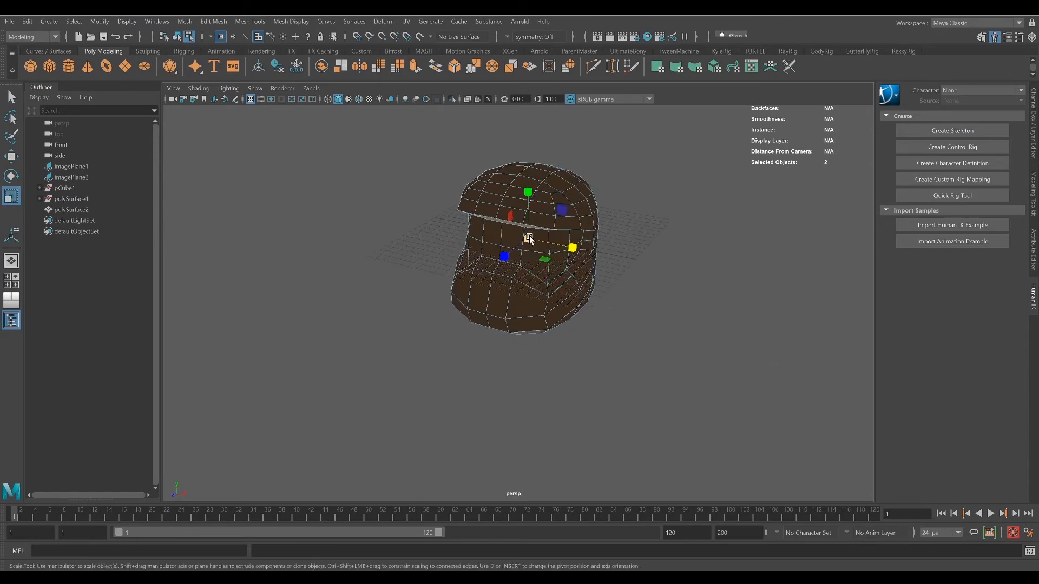
{"action": "left_click_drag", "start_coordinate": [529, 238], "coordinate": [534, 239]}
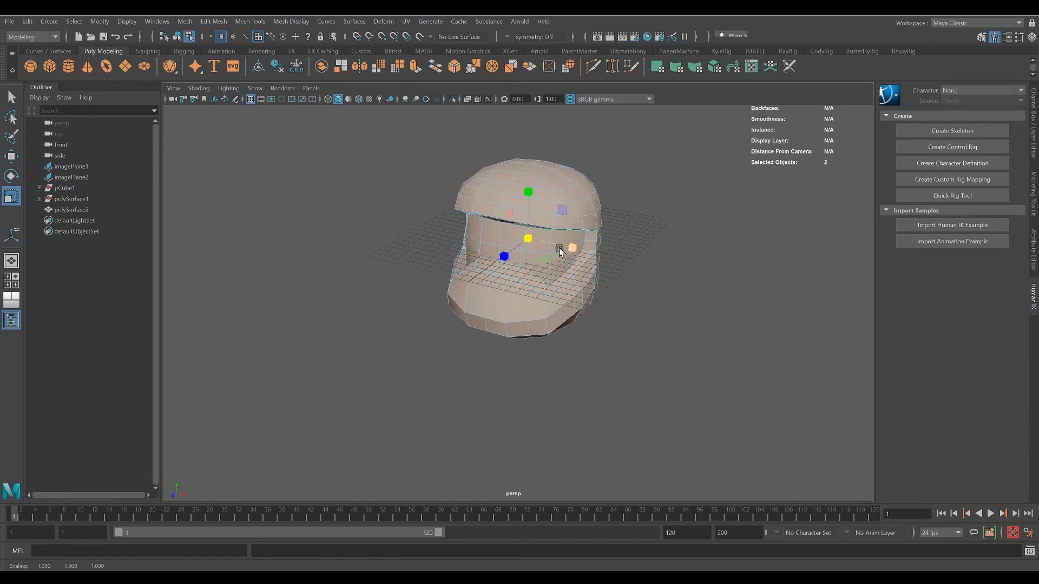
{"action": "mouse_move", "coordinate": [607, 366]}
{"action": "left_mouse_down", "text": "alt"}
{"action": "mouse_move", "coordinate": [615, 371]}
{"action": "mouse_move", "coordinate": [612, 355]}
{"action": "left_mouse_up", "text": "alt"}
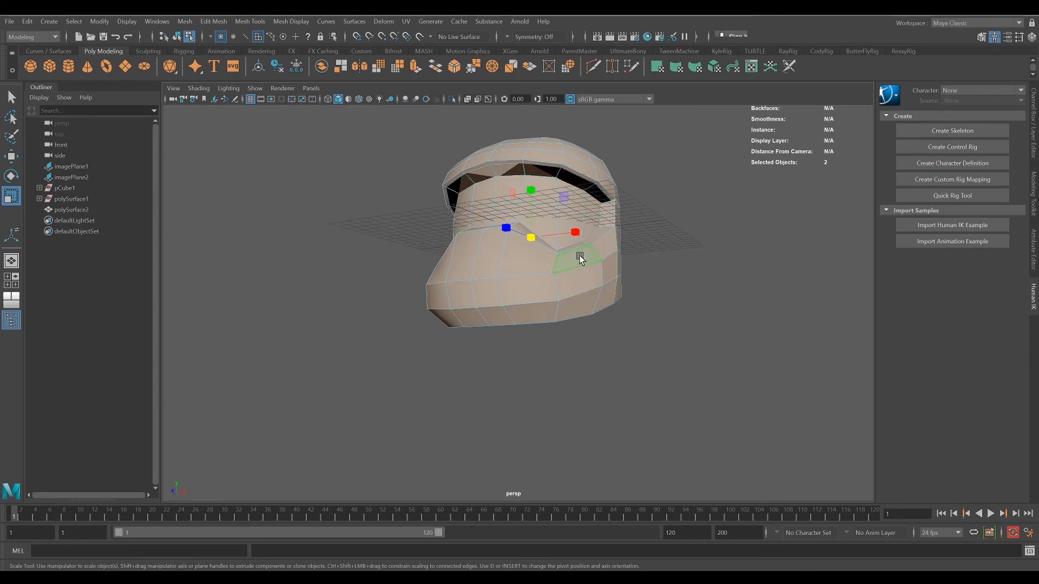
{"action": "right_click_drag", "start_coordinate": [579, 255], "coordinate": [609, 239]}
Select the strip of faces under the helmet's brim, above the visor, and move it slightly upward
{"action": "left_click_drag", "start_coordinate": [525, 301], "coordinate": [551, 259], "text": "alt"}
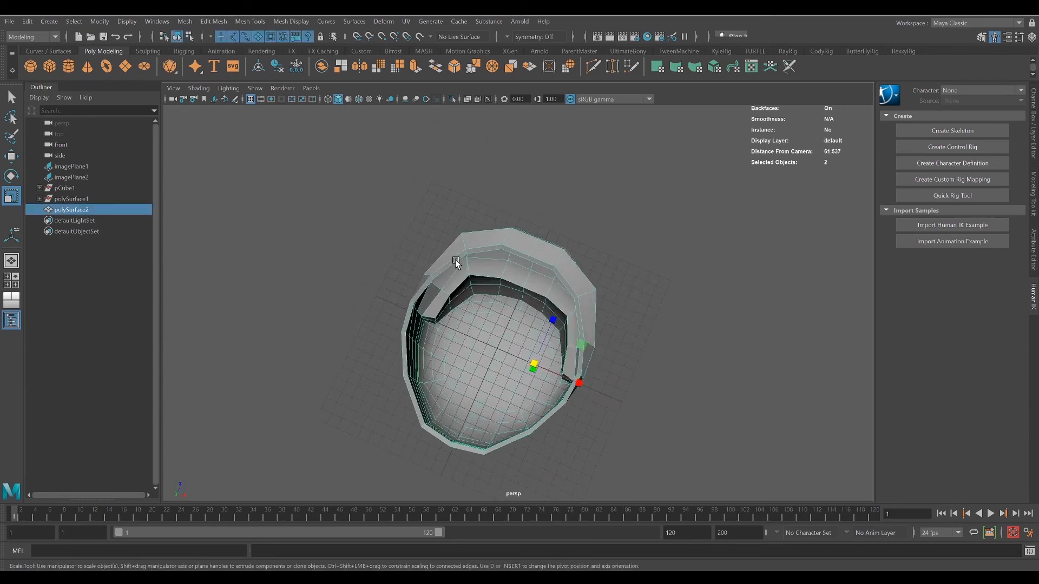
{"action": "left_click_drag", "start_coordinate": [508, 315], "coordinate": [515, 369], "text": "alt"}
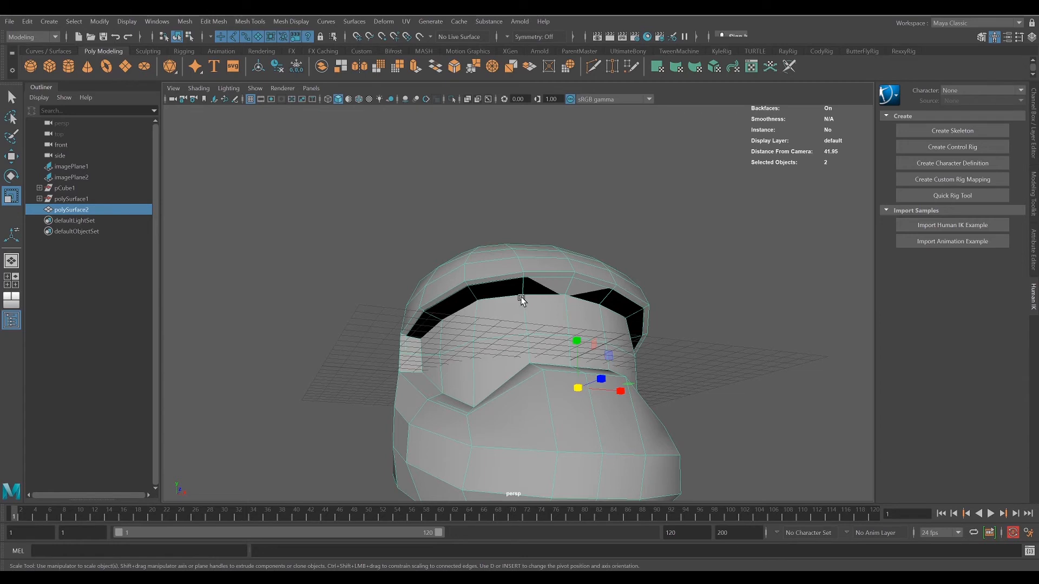
{"action": "right_click_drag", "start_coordinate": [427, 292], "coordinate": [426, 320]}
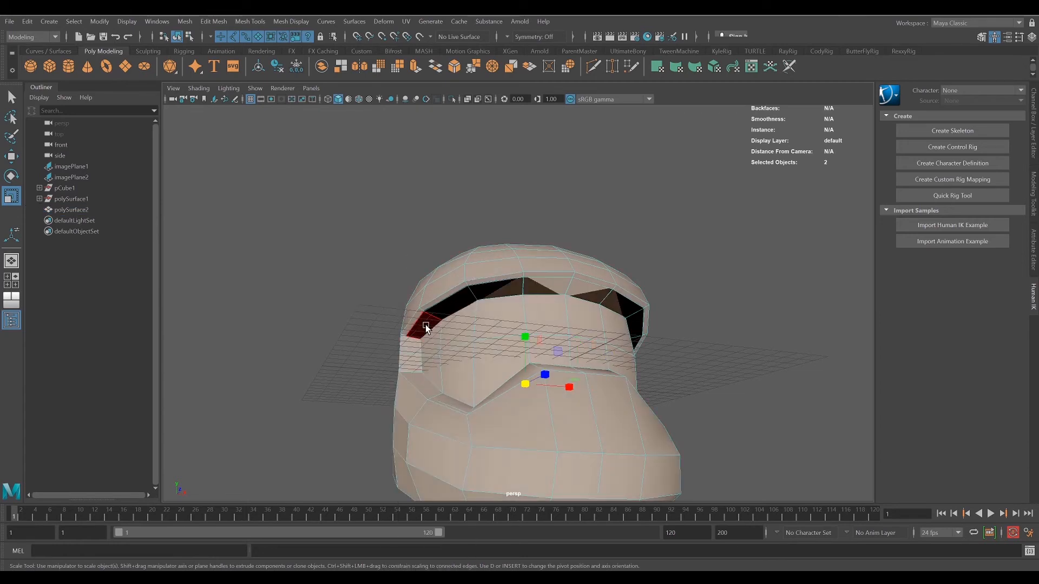
{"action": "left_click", "coordinate": [425, 324]}
{"action": "key", "text": "q"}
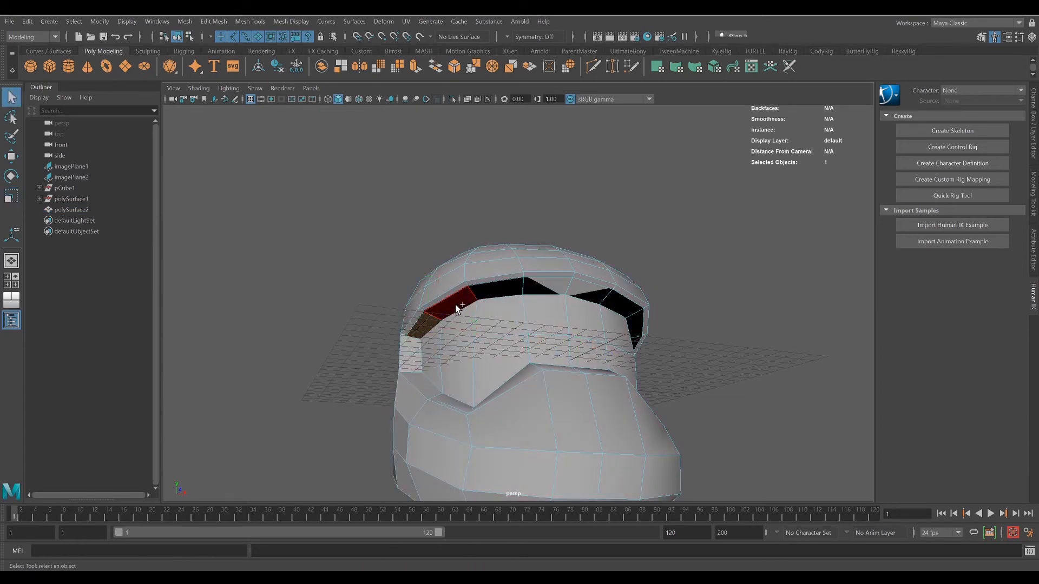
{"action": "left_click", "coordinate": [459, 306], "text": "shift"}
{"action": "left_click", "coordinate": [489, 293], "text": "shift"}
{"action": "left_click", "coordinate": [531, 292], "text": "shift"}
{"action": "left_click", "coordinate": [584, 297], "text": "shift"}
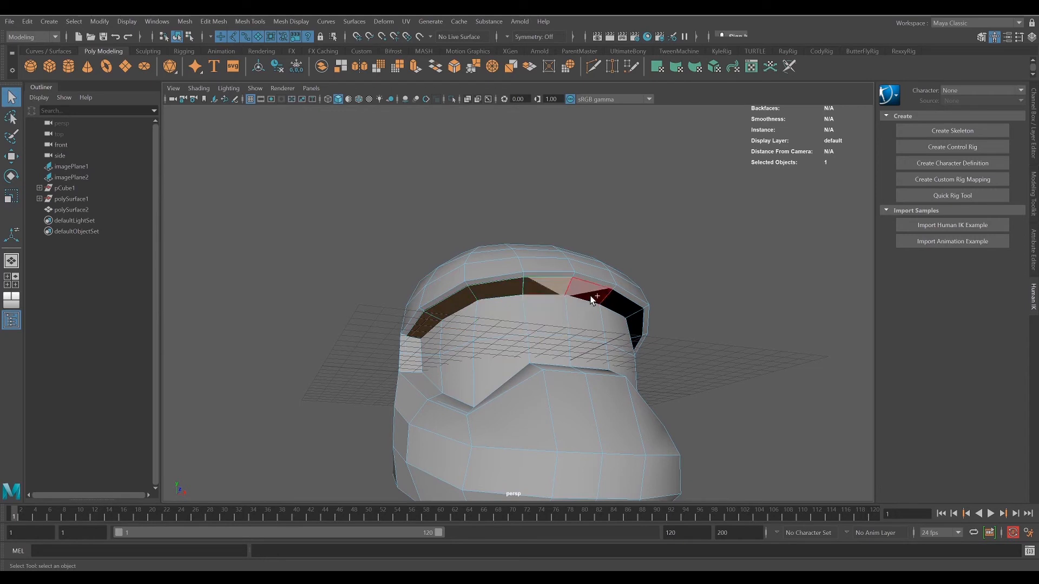
{"action": "left_click_drag", "start_coordinate": [693, 379], "coordinate": [748, 369], "text": "alt"}
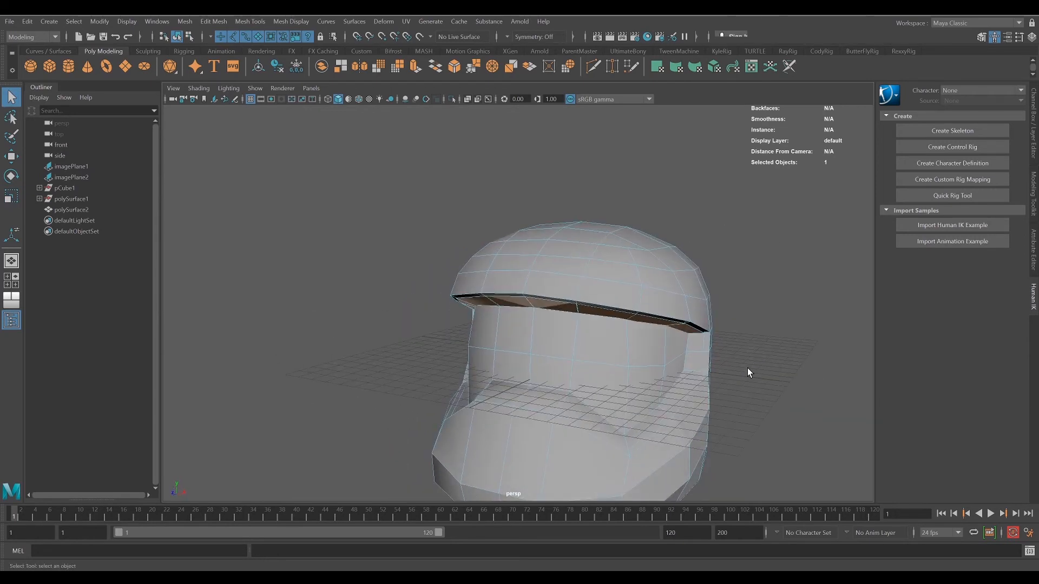
{"action": "key", "text": "w"}
{"action": "left_click_drag", "start_coordinate": [557, 262], "coordinate": [557, 256]}
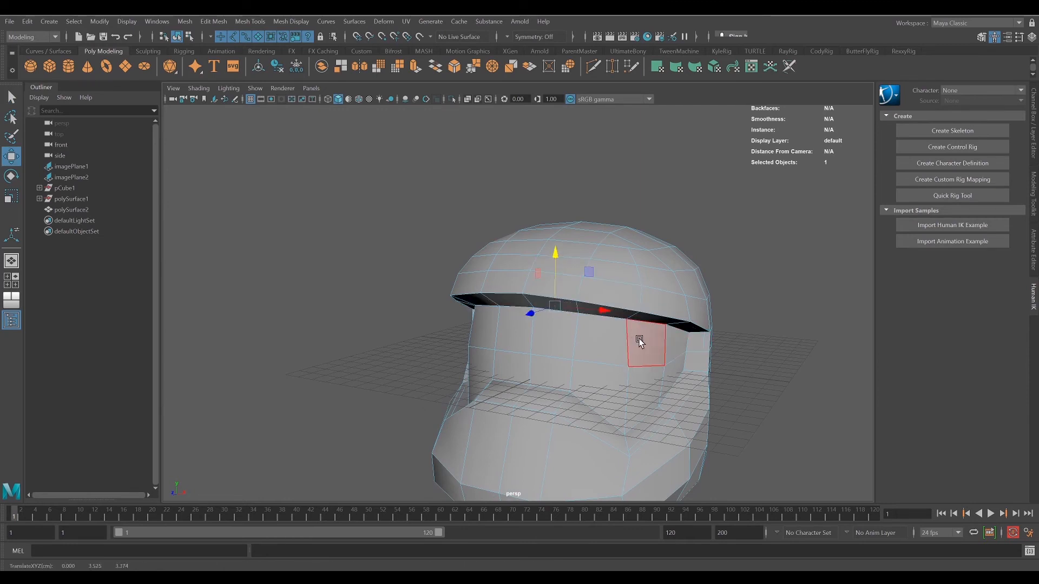
Shift the selected faces under the brim slightly along the Z axis
{"action": "scroll", "coordinate": [724, 368], "scroll_direction": "up", "scroll_amount": 3}
{"action": "middle_click_drag", "start_coordinate": [726, 360], "coordinate": [564, 356], "text": "alt"}
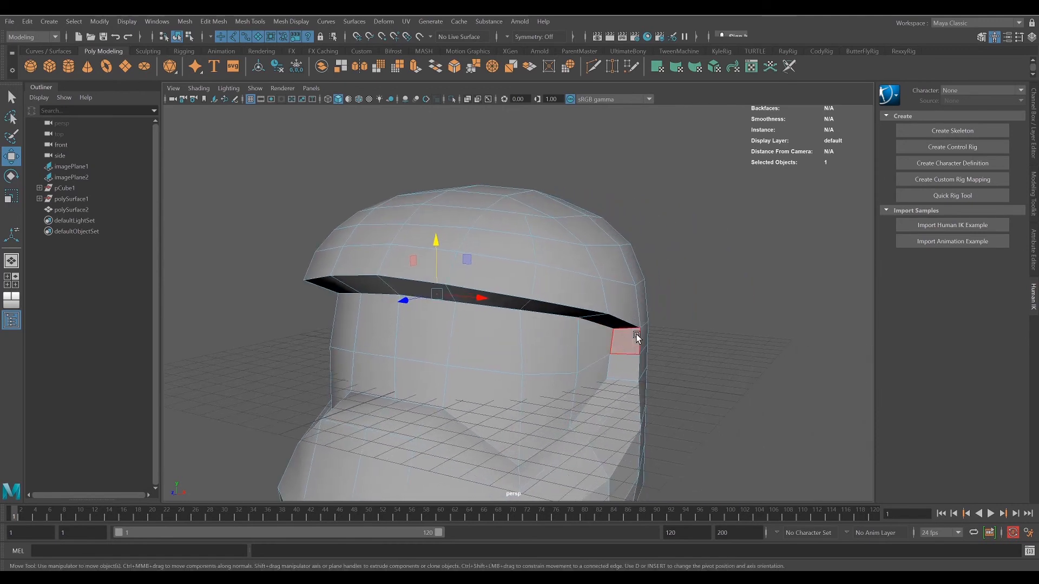
{"action": "left_click_drag", "start_coordinate": [404, 301], "coordinate": [408, 298]}
{"action": "scroll", "coordinate": [517, 379], "scroll_direction": "up", "scroll_amount": 3}
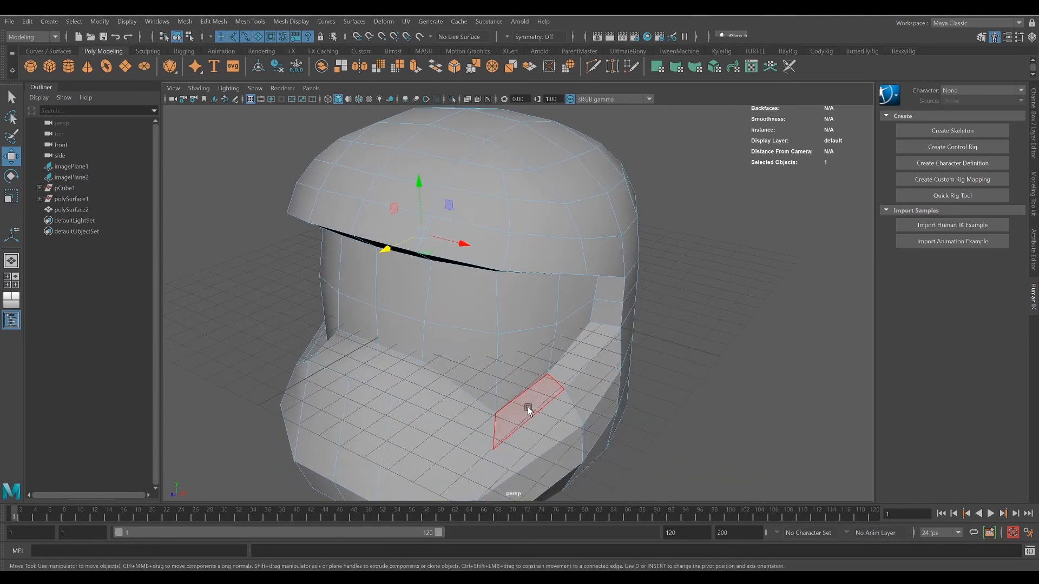
Select the strip of interior ledge faces running beneath the visor inside the shell and move it slightly down
{"action": "left_click_drag", "start_coordinate": [511, 417], "coordinate": [530, 228], "text": "alt"}
{"action": "left_click", "coordinate": [544, 220]}
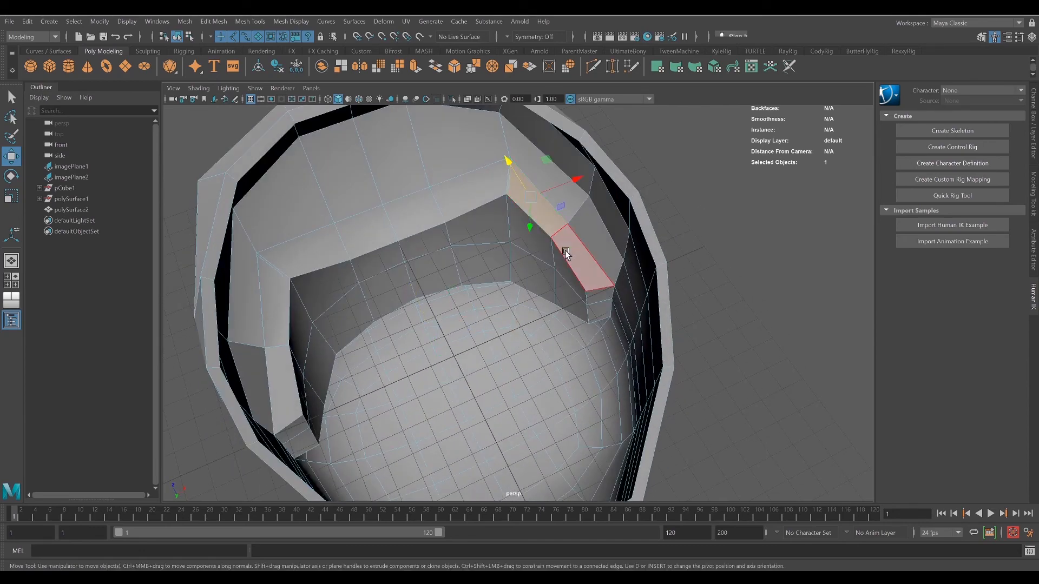
{"action": "left_click", "coordinate": [586, 269], "text": "shift"}
{"action": "left_click", "coordinate": [449, 200], "text": "shift"}
{"action": "left_click", "coordinate": [390, 219], "text": "shift"}
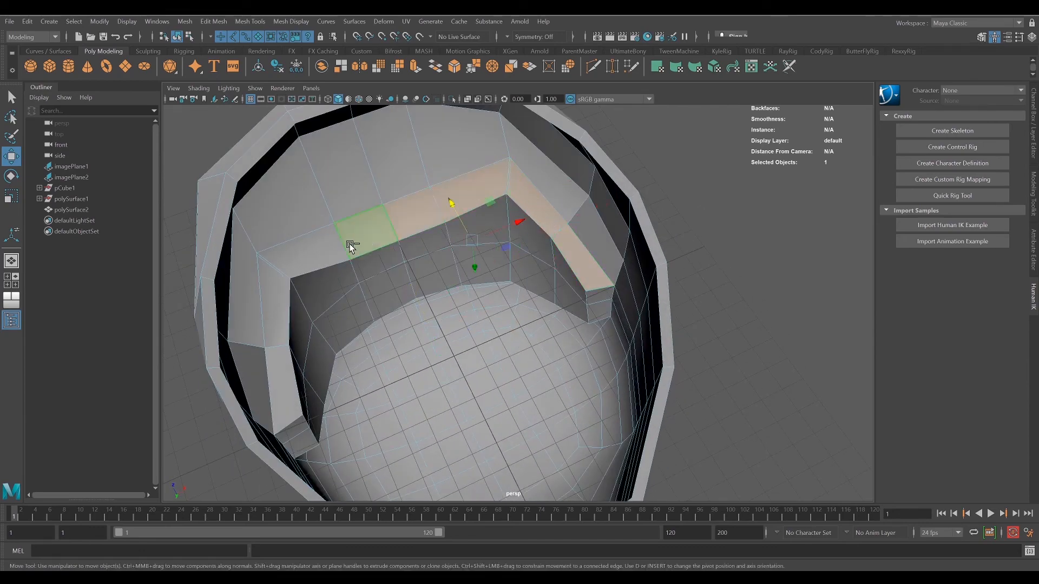
{"action": "left_click", "coordinate": [314, 249], "text": "shift"}
{"action": "left_click", "coordinate": [287, 294], "text": "shift"}
{"action": "left_click", "coordinate": [284, 389], "text": "shift"}
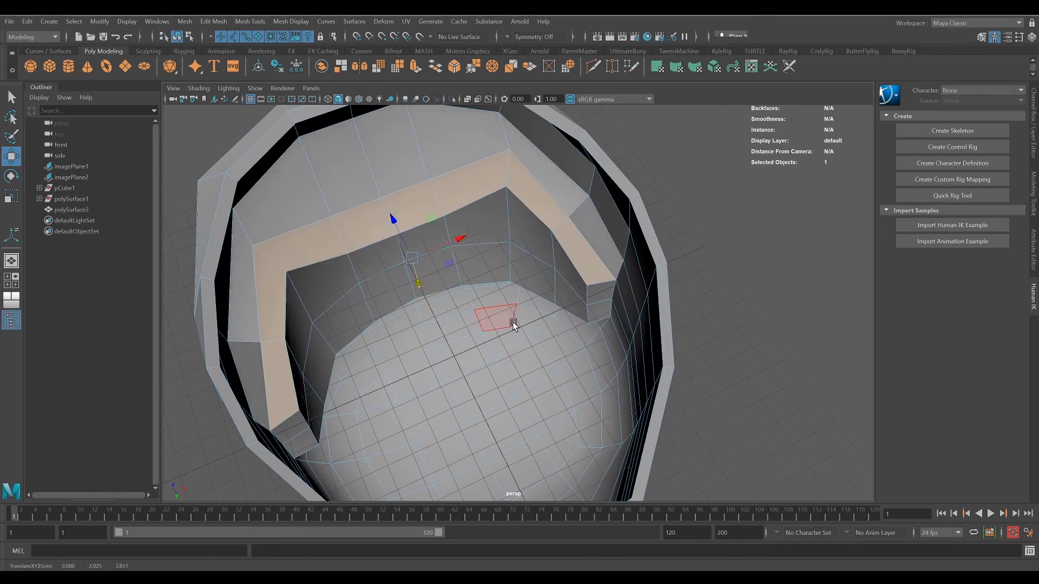
Return to whole-object selection and inspect the thickened helmet's interior from below and its exterior from the front
{"action": "left_click_drag", "start_coordinate": [511, 320], "coordinate": [530, 387], "text": "alt"}
{"action": "left_click_drag", "start_coordinate": [545, 394], "coordinate": [629, 240], "text": "alt"}
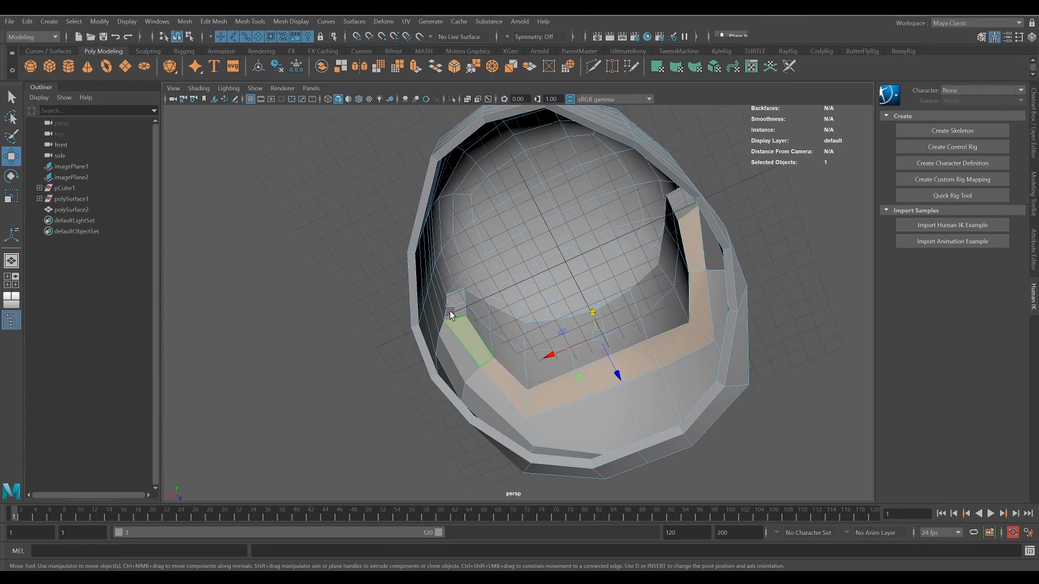
{"action": "left_click_drag", "start_coordinate": [671, 324], "coordinate": [488, 406], "text": "alt"}
{"action": "left_click_drag", "start_coordinate": [424, 411], "coordinate": [554, 301], "text": "alt"}
{"action": "right_click_drag", "start_coordinate": [482, 186], "coordinate": [543, 134]}
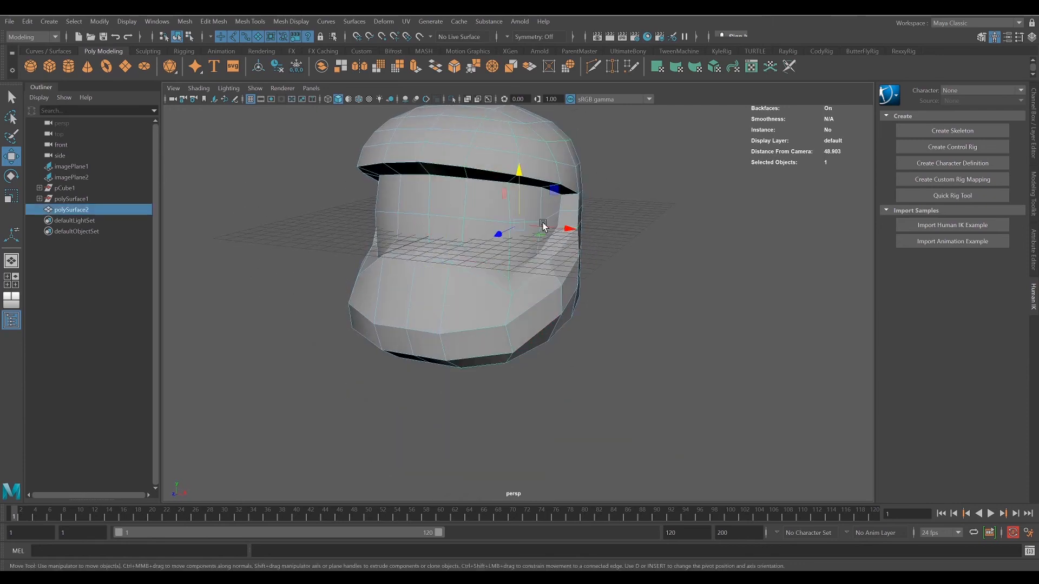
{"action": "left_click_drag", "start_coordinate": [614, 424], "coordinate": [602, 378], "text": "alt"}
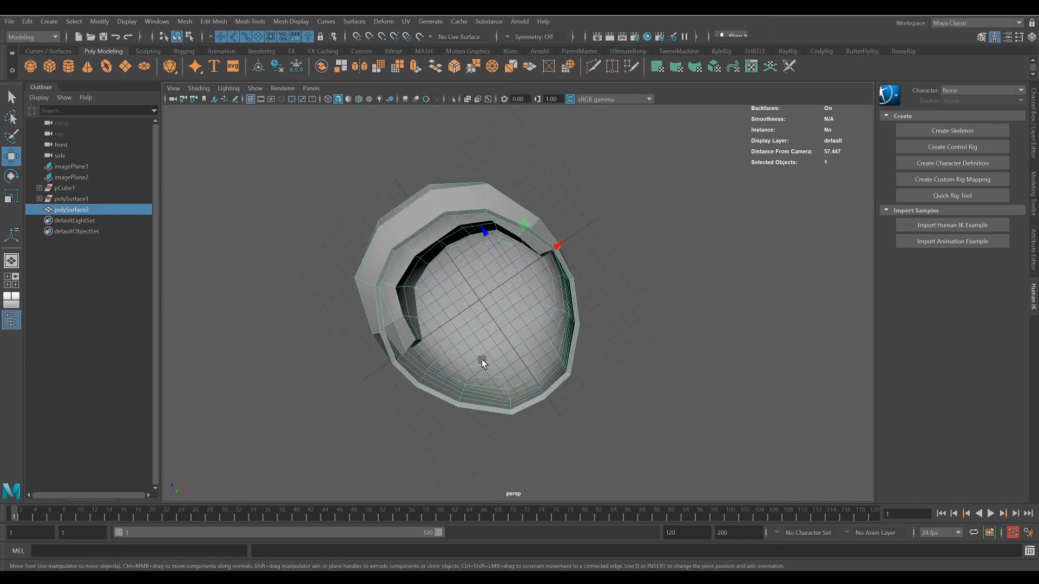
{"action": "left_click_drag", "start_coordinate": [547, 352], "coordinate": [575, 262], "text": "alt"}
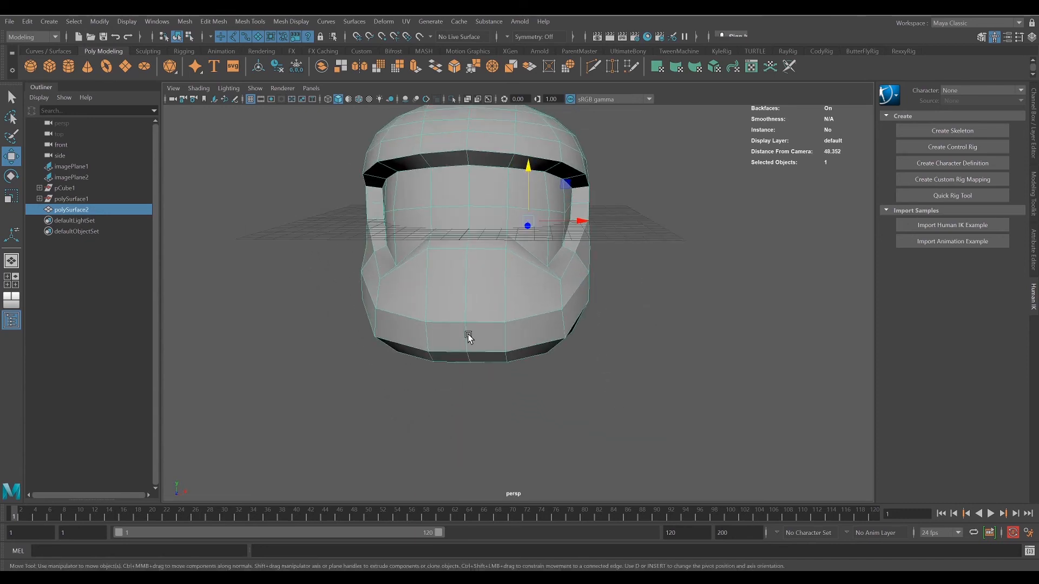
Undo the recent face selections and moves made inside the helmet around the brim and visor
{"action": "left_click_drag", "start_coordinate": [583, 354], "coordinate": [566, 317], "text": "alt"}
{"action": "key", "text": "ctrl+z"}
{"action": "key", "text": "ctrl+z"}
{"action": "key", "text": "ctrl+z"}
{"action": "key", "text": "ctrl+z"}
{"action": "key", "text": "ctrl+z"}
{"action": "key", "text": "ctrl+z"}
{"action": "key", "text": "ctrl+z"}
{"action": "key", "text": "ctrl+z"}
{"action": "key", "text": "ctrl+z"}
{"action": "key", "text": "ctrl+z"}
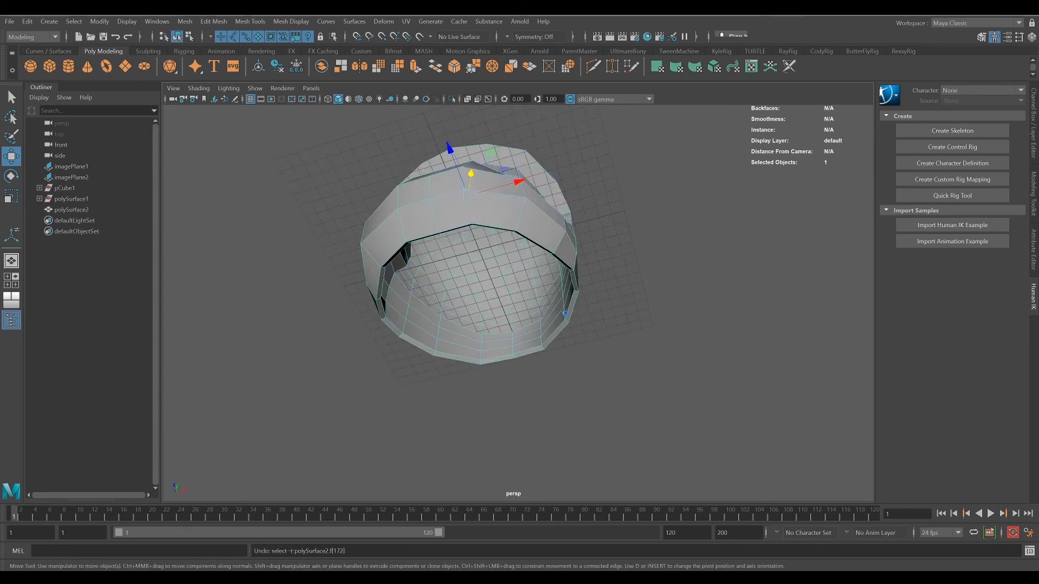
{"action": "key", "text": "ctrl+z"}
{"action": "key", "text": "ctrl+z"}
{"action": "key", "text": "ctrl+z"}
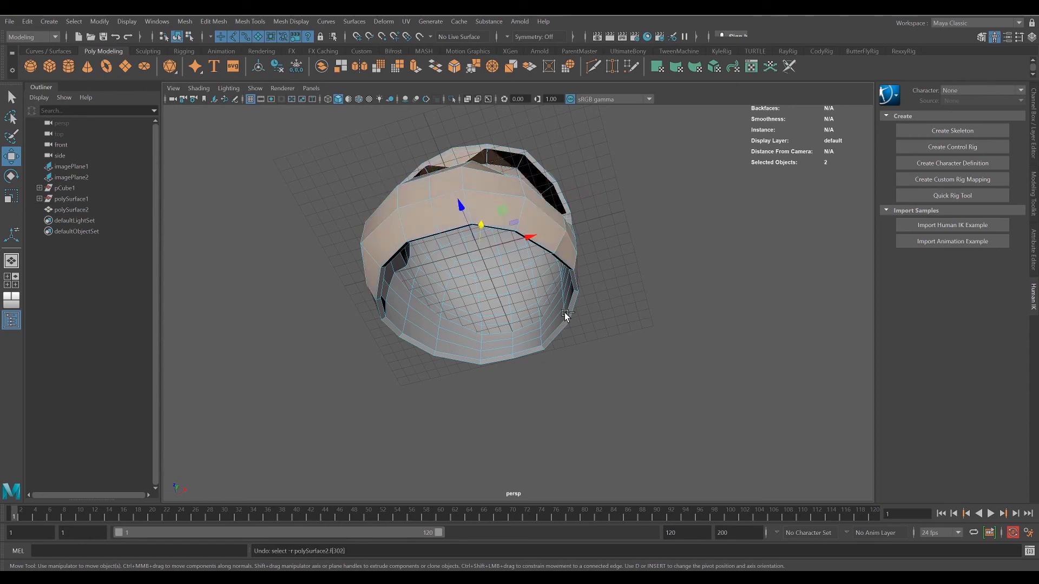
Undo the extrusion that thickened the helmet shell and clear the selection
{"action": "left_click", "coordinate": [639, 266]}
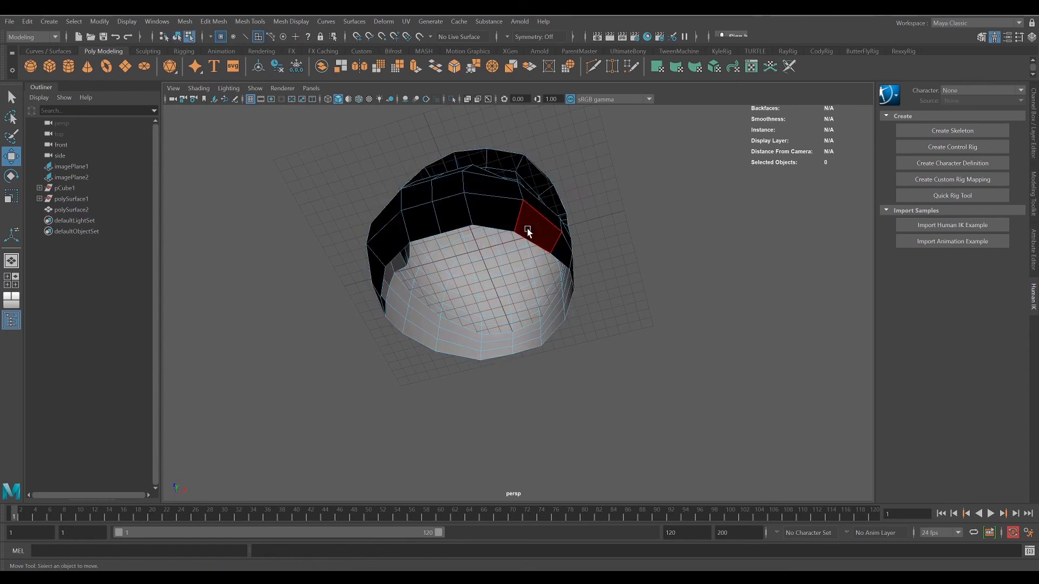
{"action": "key", "text": "ctrl+z"}
{"action": "key", "text": "ctrl+z"}
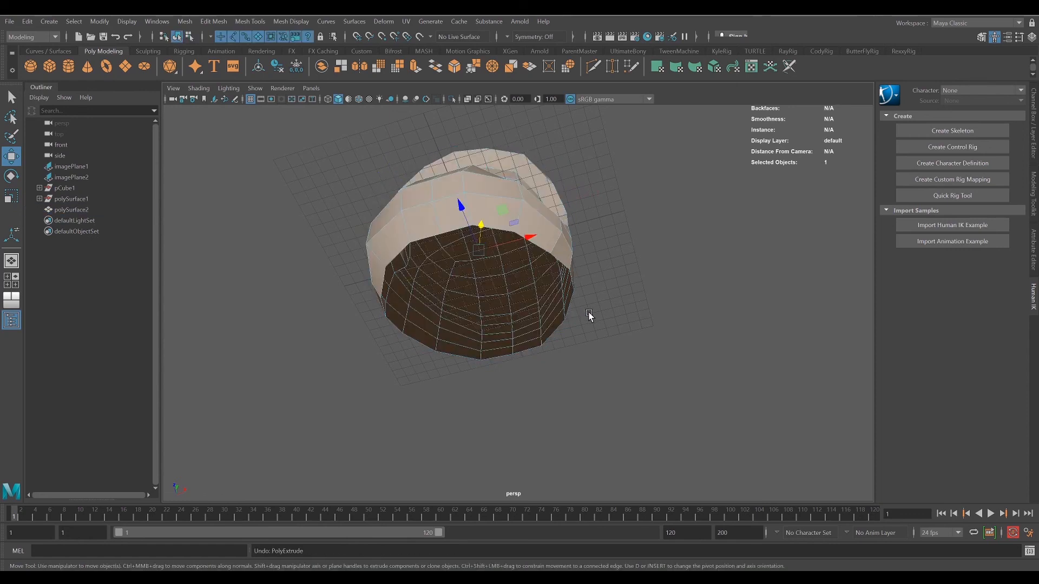
{"action": "left_click", "coordinate": [618, 288]}
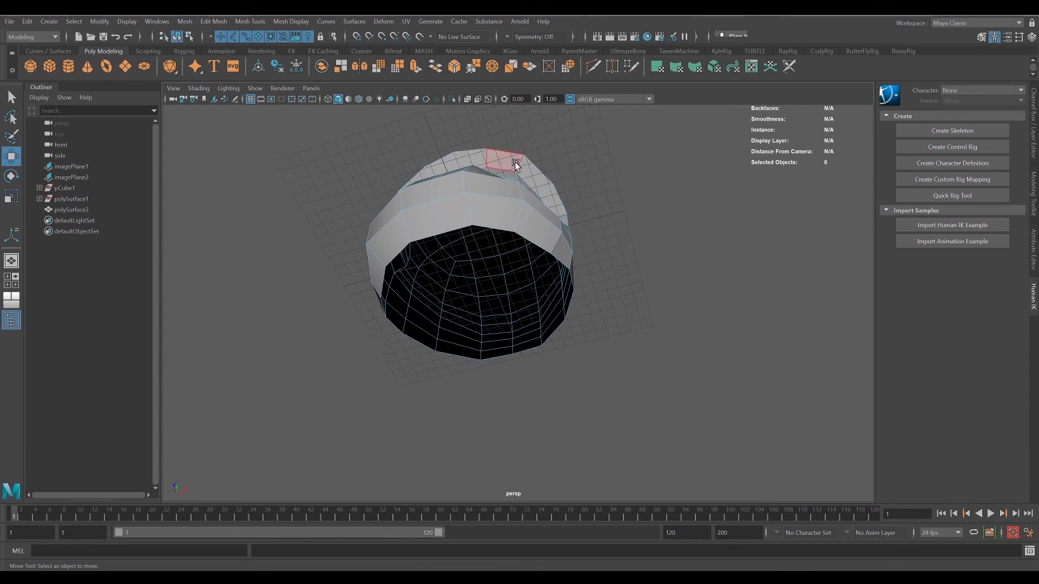
Select the whole helmet mesh and close its open neck with Fill Hole
{"action": "left_click", "coordinate": [185, 21]}
{"action": "left_click", "coordinate": [216, 100]}
{"action": "right_click_drag", "start_coordinate": [471, 206], "coordinate": [504, 194]}
{"action": "left_click", "coordinate": [504, 194]}
{"action": "left_click", "coordinate": [184, 21]}
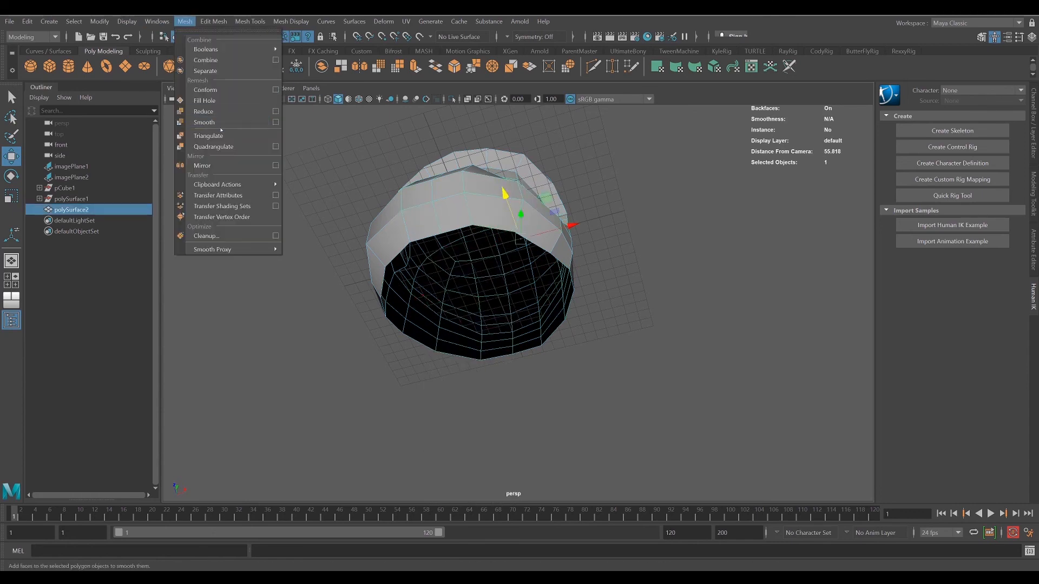
{"action": "left_click", "coordinate": [216, 99]}
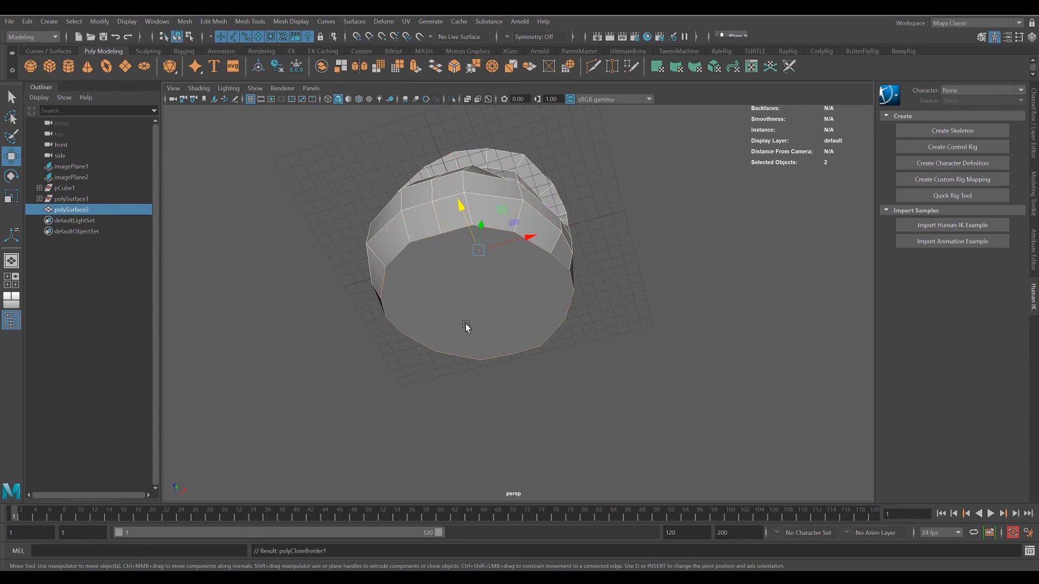
Inspect the capped neck from below, return to whole-object selection, and examine the helmet from the front
{"action": "left_click_drag", "start_coordinate": [455, 301], "coordinate": [553, 300], "text": "alt"}
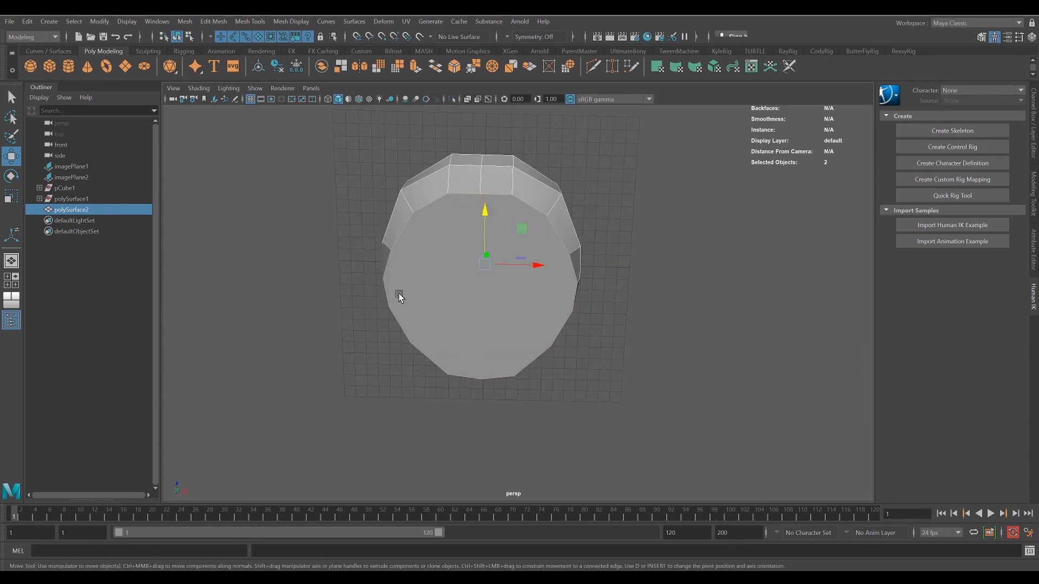
{"action": "left_click_drag", "start_coordinate": [399, 293], "coordinate": [429, 232], "text": "alt"}
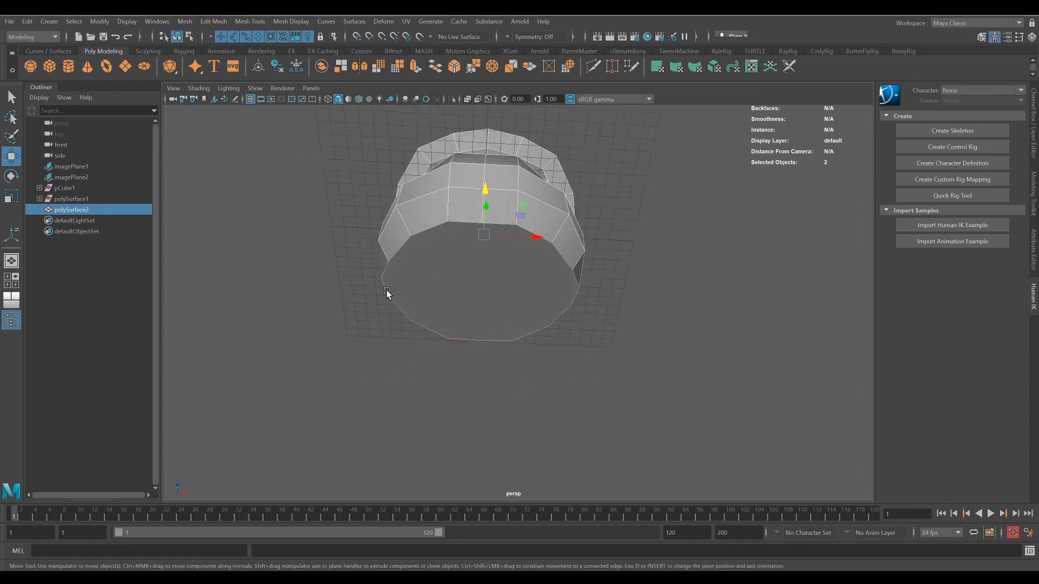
{"action": "left_click_drag", "start_coordinate": [534, 311], "coordinate": [518, 345], "text": "alt"}
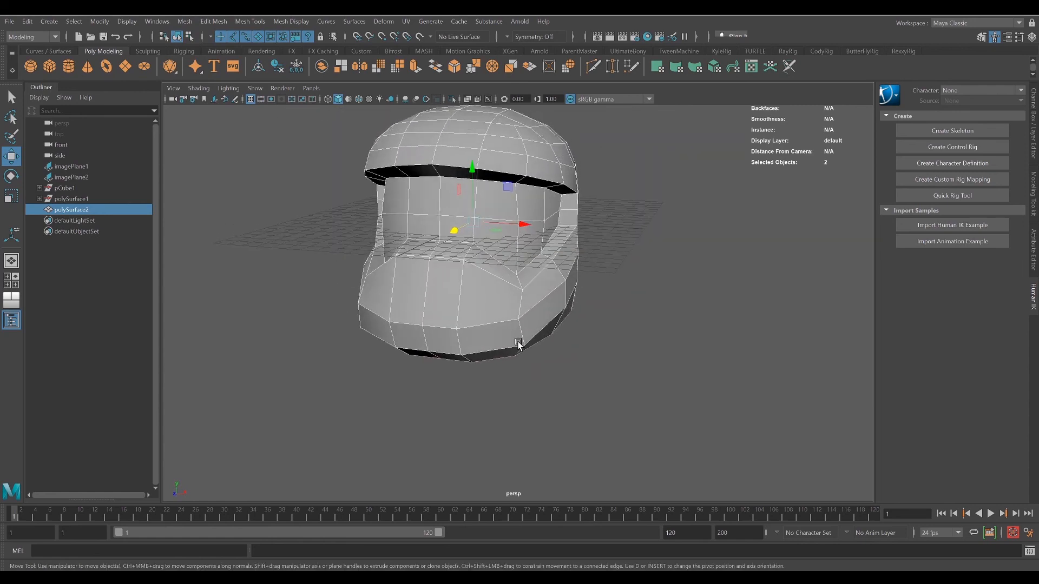
{"action": "left_click_drag", "start_coordinate": [522, 375], "coordinate": [610, 211], "text": "alt"}
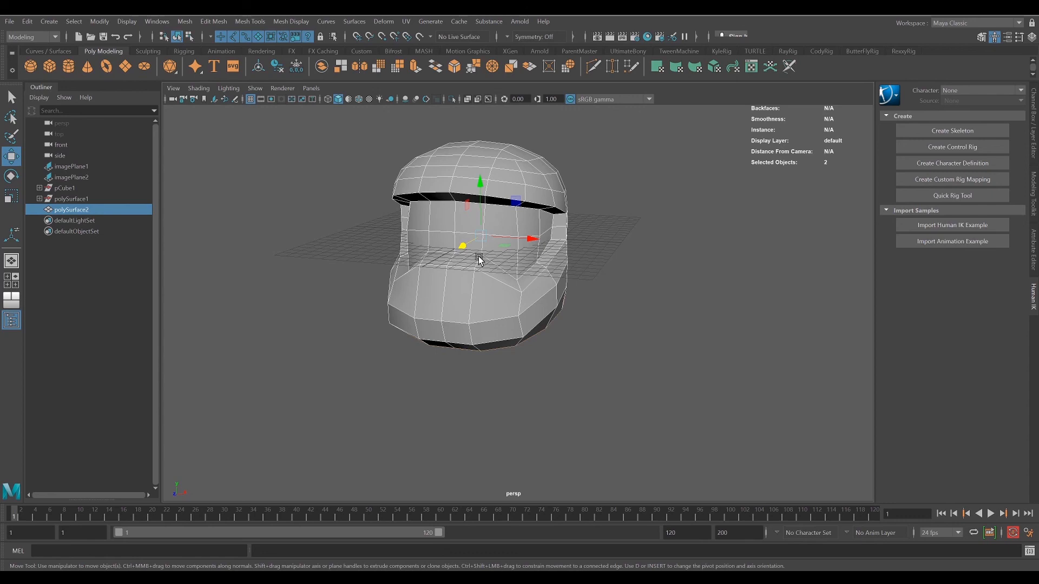
{"action": "right_click_drag", "start_coordinate": [480, 281], "coordinate": [512, 284]}
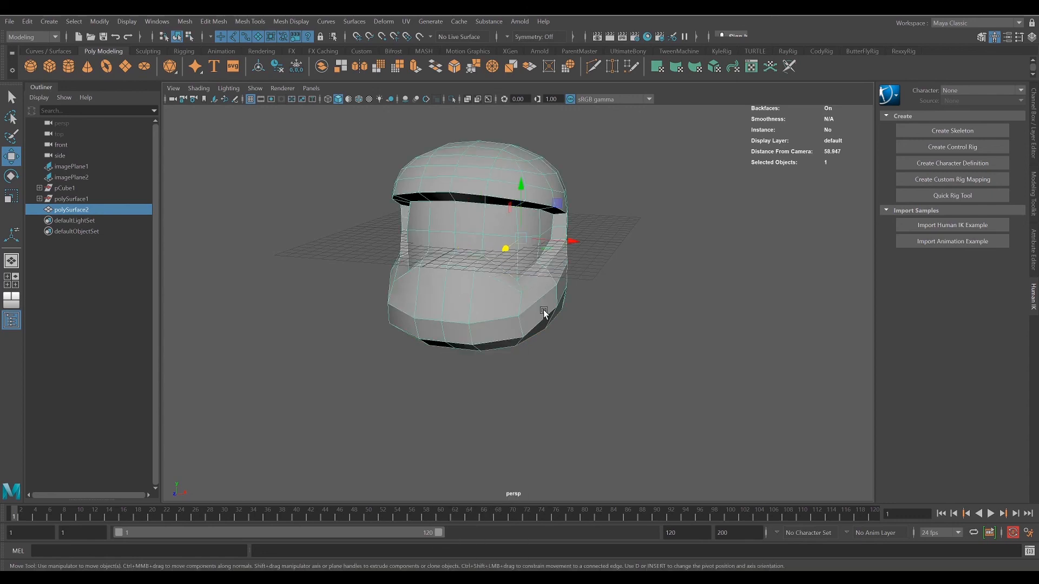
{"action": "left_click_drag", "start_coordinate": [617, 328], "coordinate": [482, 298], "text": "alt"}
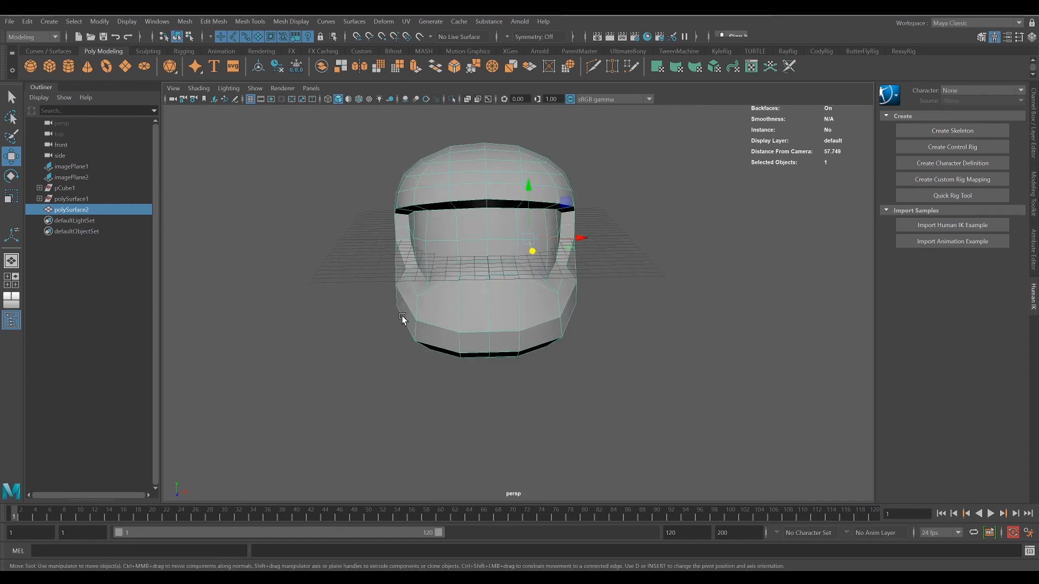
{"action": "mouse_move", "coordinate": [583, 382]}
{"action": "left_mouse_down", "text": "alt"}
{"action": "mouse_move", "coordinate": [540, 377]}
{"action": "mouse_move", "coordinate": [586, 381]}
{"action": "mouse_move", "coordinate": [577, 381]}
{"action": "left_mouse_up", "text": "alt"}
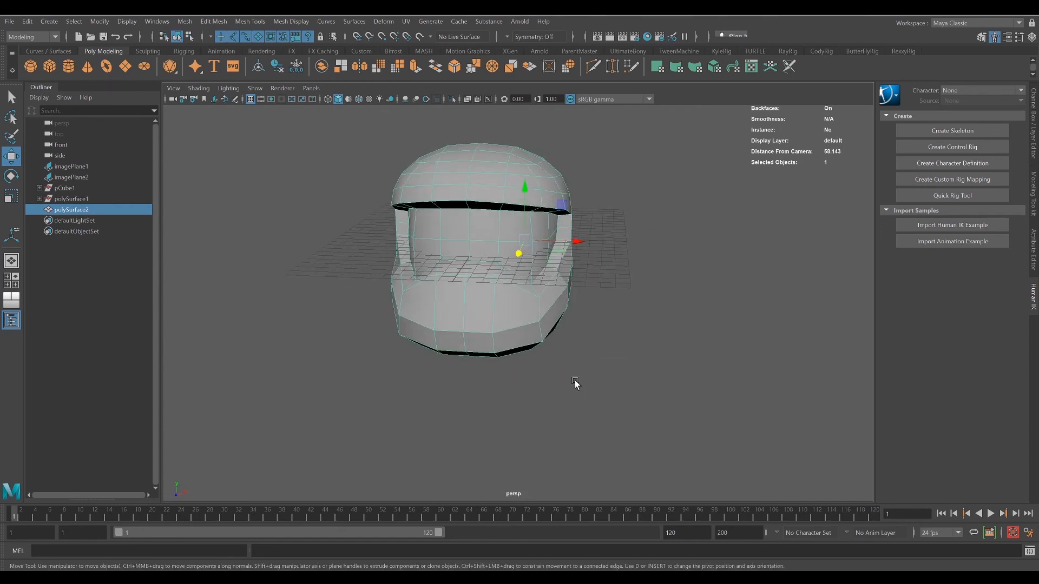